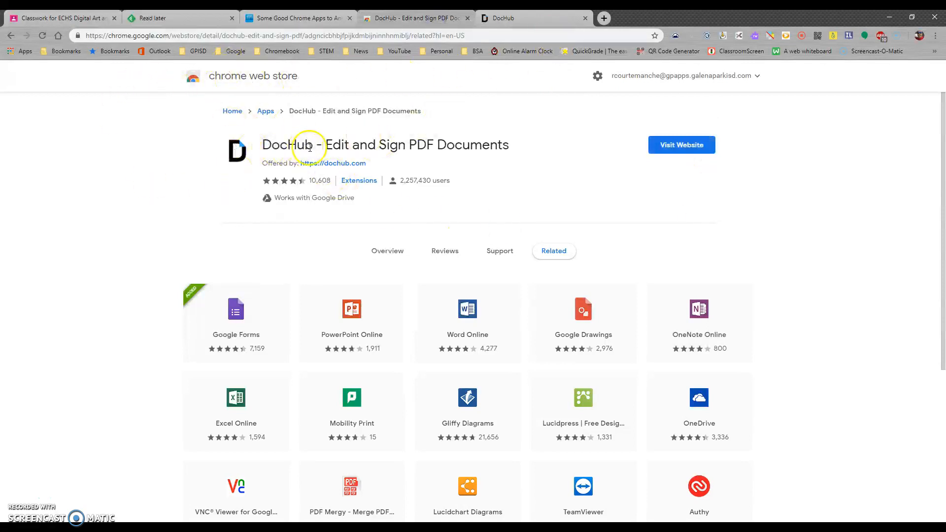
Switch to DocHub and look at how a new document is imported from the computer, leaving without choosing a file.
{"action": "left_click", "coordinate": [519, 19]}
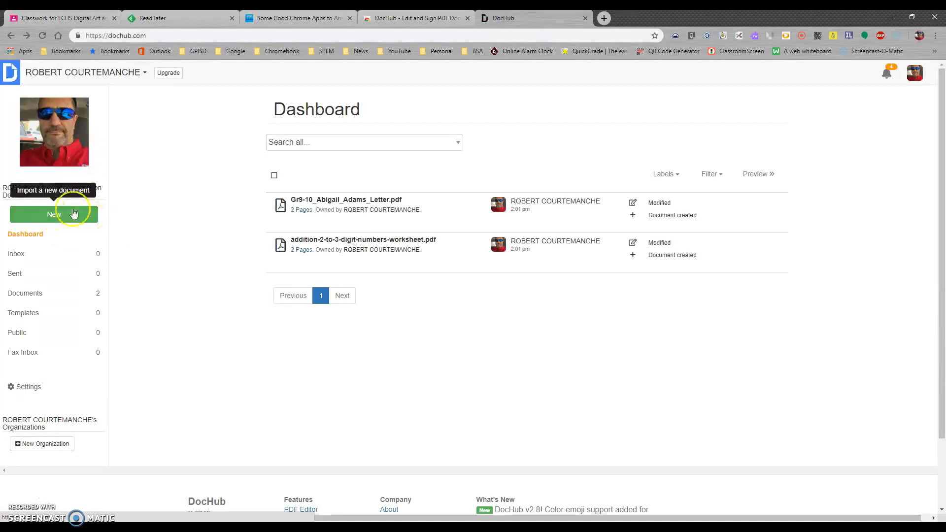
{"action": "left_click", "coordinate": [51, 219]}
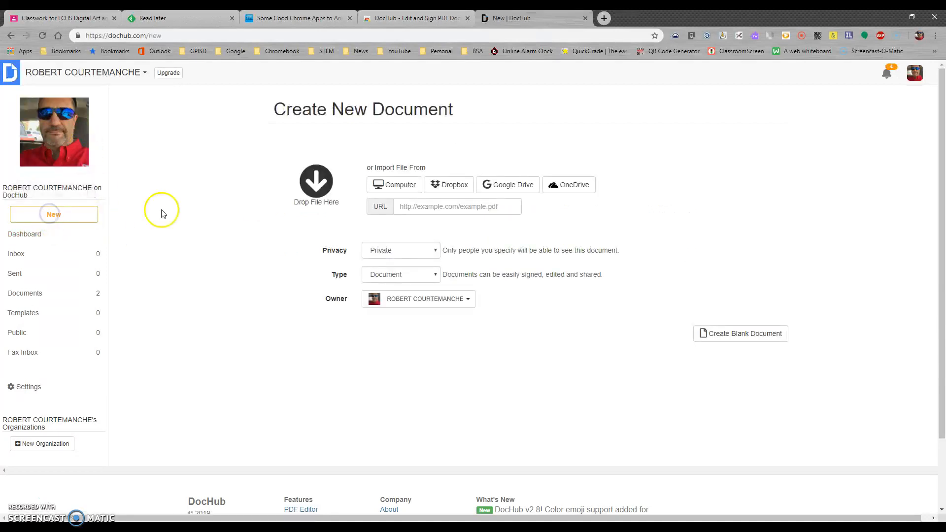
{"action": "left_click", "coordinate": [409, 187]}
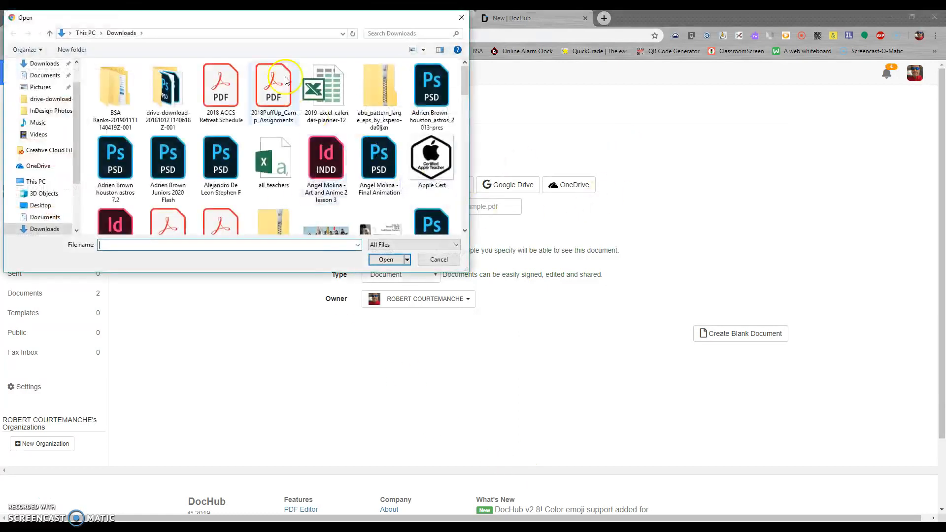
{"action": "left_click", "coordinate": [462, 18]}
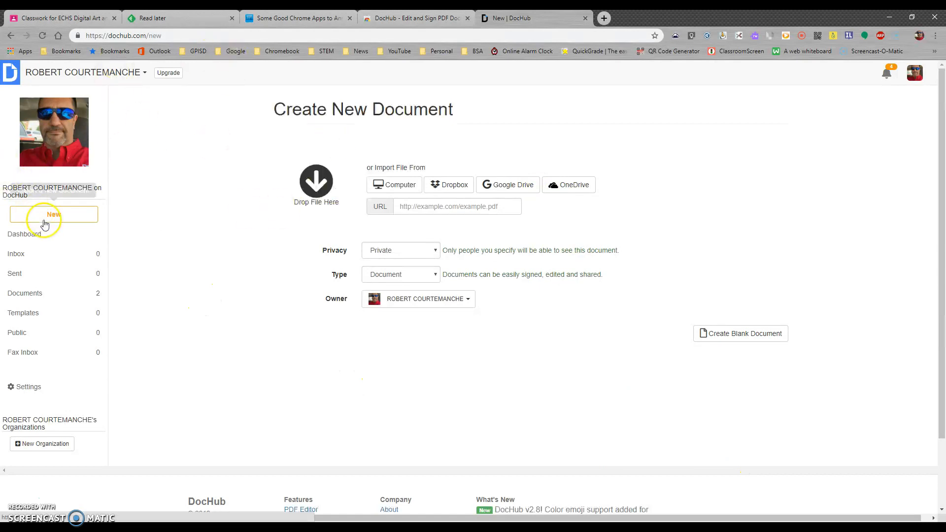
Open addition-2-to-3-digit-numbers-worksheet.pdf from the list of stored documents.
{"action": "left_click", "coordinate": [47, 289]}
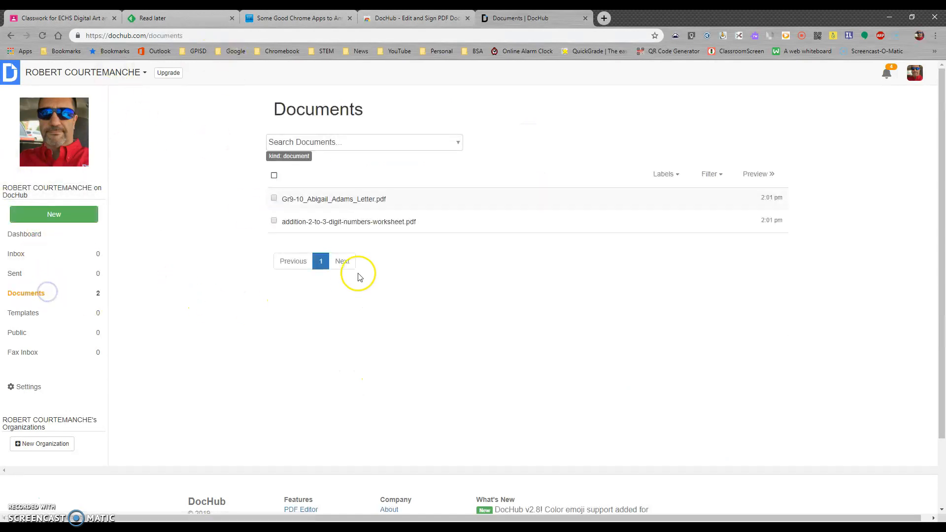
{"action": "left_click", "coordinate": [380, 221]}
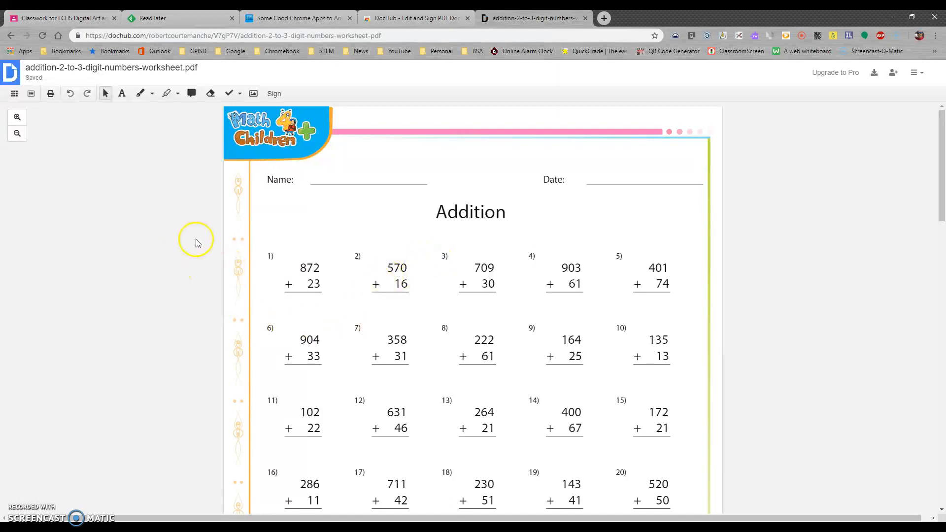
Try a freehand pen stroke under addition problem 1 and remove it from the worksheet.
{"action": "left_click", "coordinate": [140, 95]}
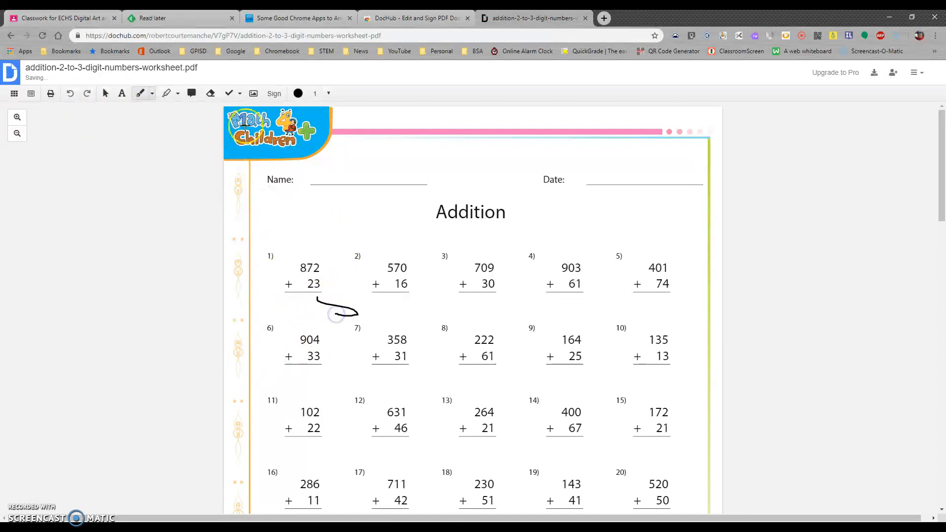
{"action": "left_click", "coordinate": [210, 94]}
{"action": "left_click", "coordinate": [339, 307]}
{"action": "left_click_drag", "start_coordinate": [348, 306], "coordinate": [351, 301]}
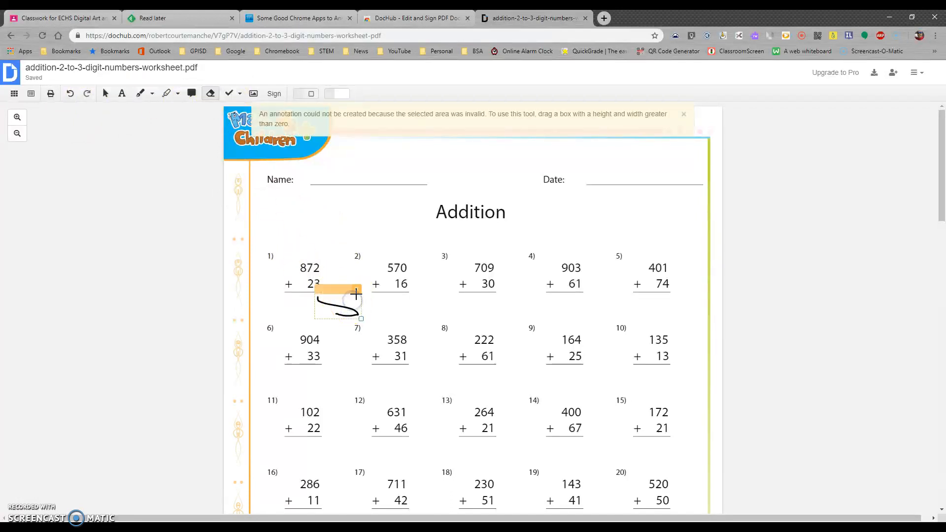
{"action": "left_click", "coordinate": [355, 290]}
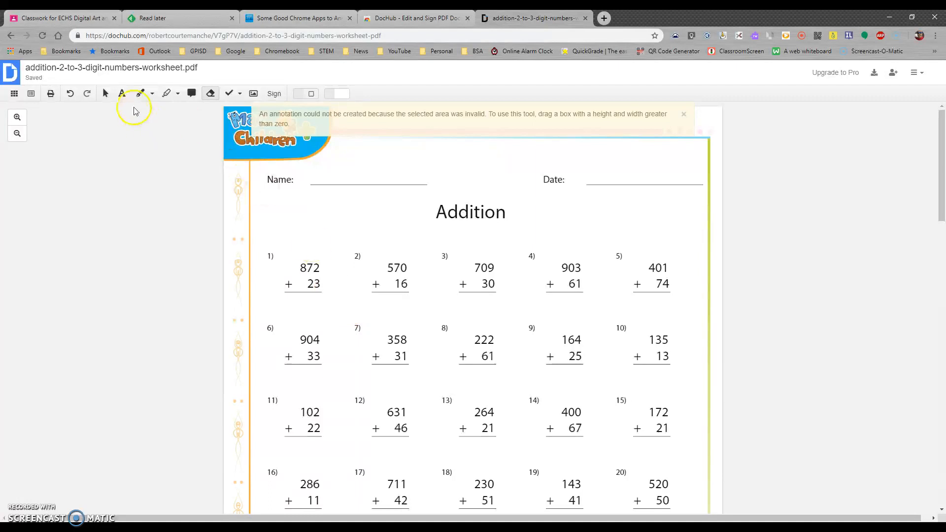
Handwrite the answer 895 under addition problem 1 with the freehand pen.
{"action": "left_click", "coordinate": [140, 93]}
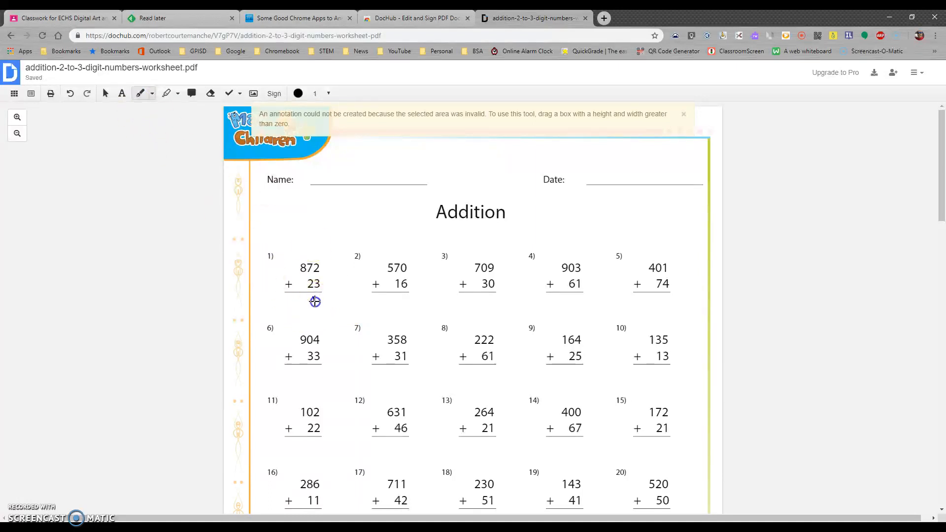
{"action": "left_click_drag", "start_coordinate": [314, 298], "coordinate": [323, 298]}
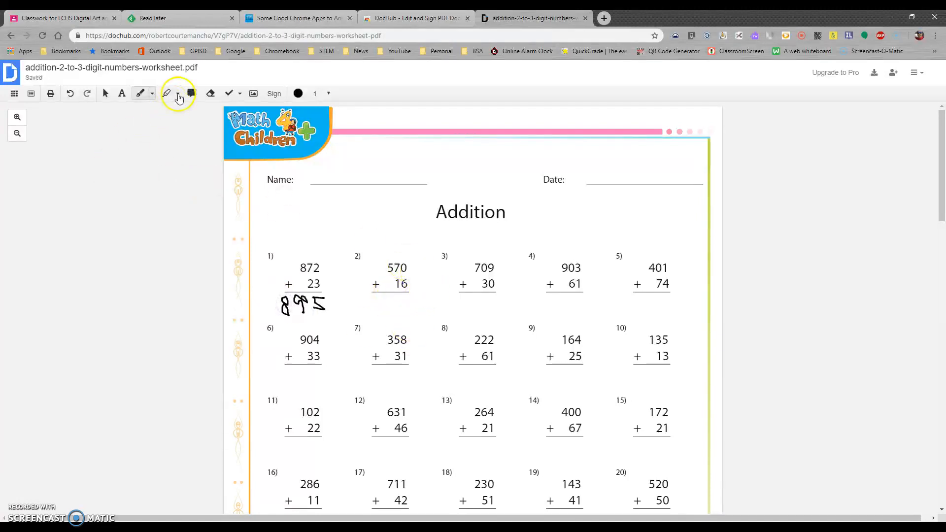
Add the text answer 586 under addition problem 2 and align it beneath the digits of the problem.
{"action": "left_click", "coordinate": [120, 94]}
{"action": "left_click", "coordinate": [374, 306]}
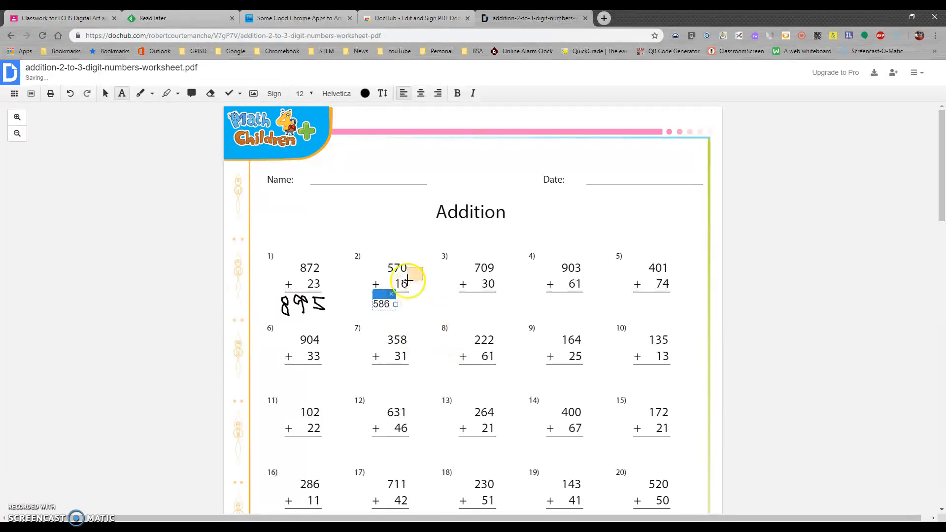
{"action": "left_click", "coordinate": [105, 93]}
{"action": "left_click", "coordinate": [384, 307]}
{"action": "left_click_drag", "start_coordinate": [375, 294], "coordinate": [387, 294]}
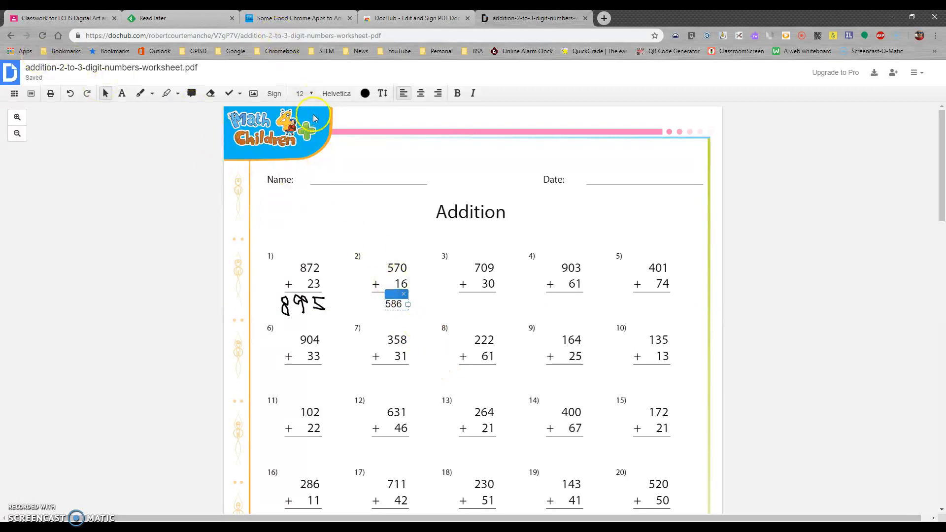
Set the font size of the 586 answer to 14 and deselect it.
{"action": "left_click", "coordinate": [310, 93]}
{"action": "left_click", "coordinate": [304, 171]}
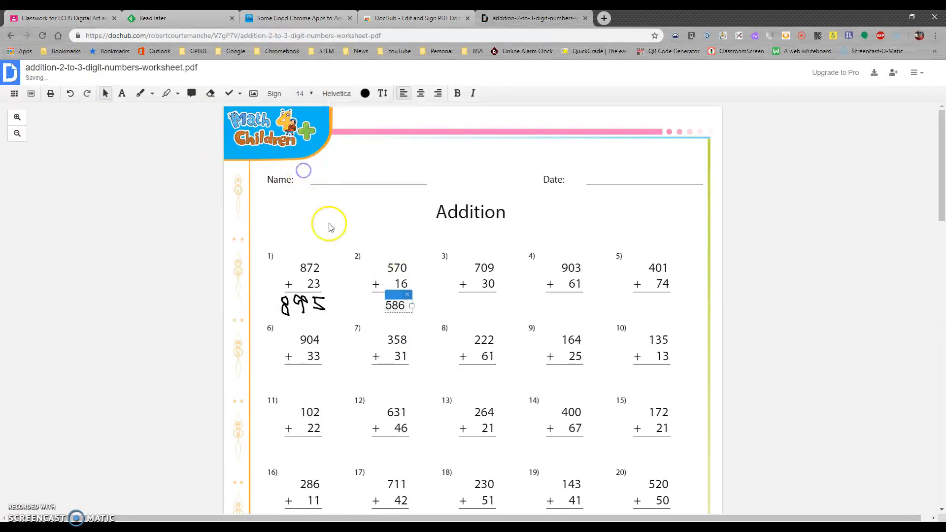
{"action": "left_click", "coordinate": [436, 295]}
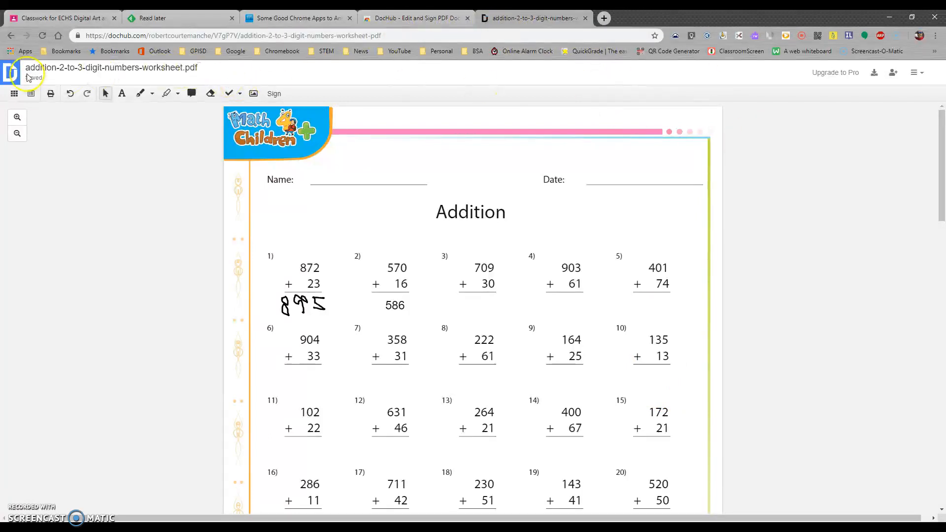
Return to the document list, open Gr9-10_Abigail_Adams_Letter.pdf and look over its page.
{"action": "left_click", "coordinate": [12, 36]}
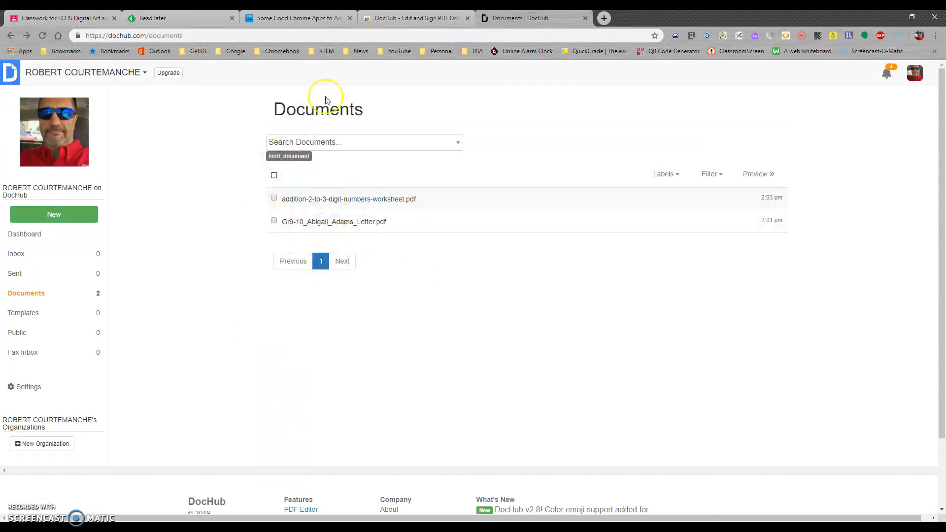
{"action": "left_click", "coordinate": [313, 222]}
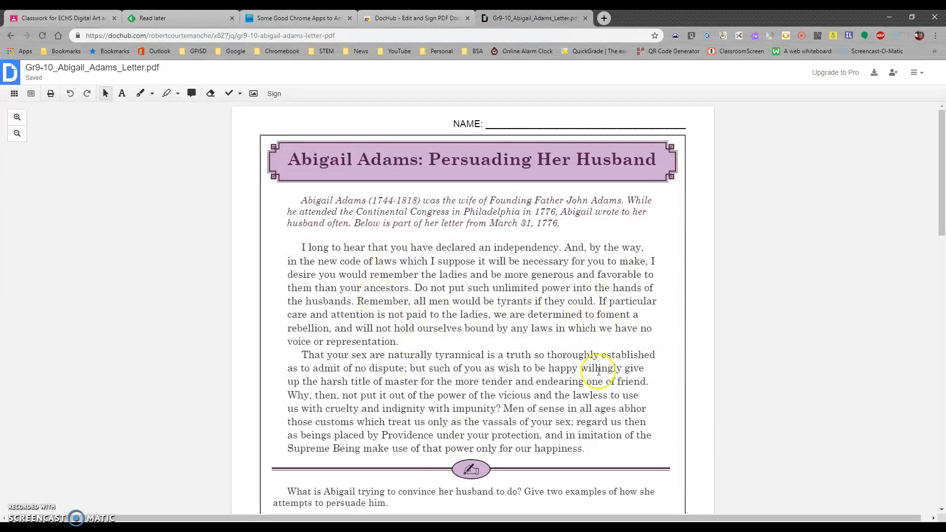
{"action": "scroll", "coordinate": [611, 379], "scroll_direction": "down", "scroll_amount": 5}
{"action": "scroll", "coordinate": [586, 364], "scroll_direction": "up", "scroll_amount": 5}
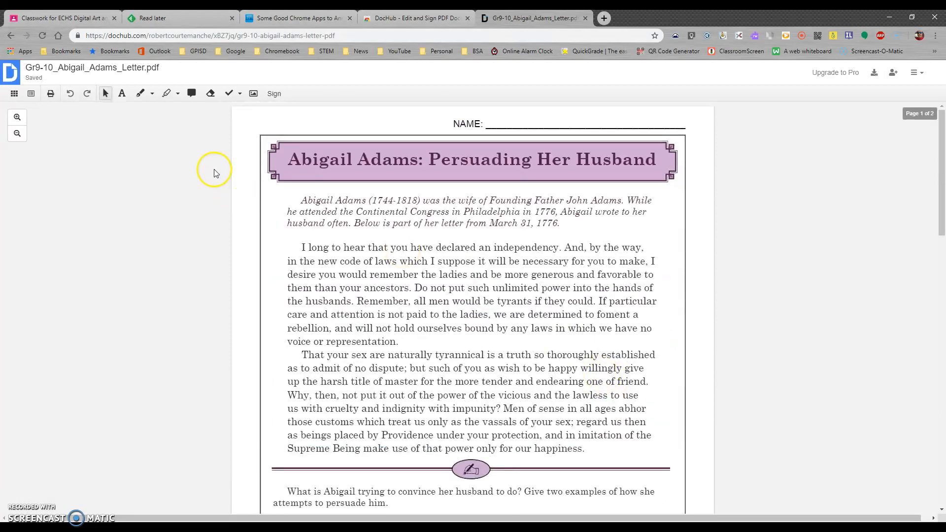
Activate the Highlighter in text selection mode and set its colour to pink (#f052e9).
{"action": "left_click", "coordinate": [166, 93]}
{"action": "left_click", "coordinate": [311, 96]}
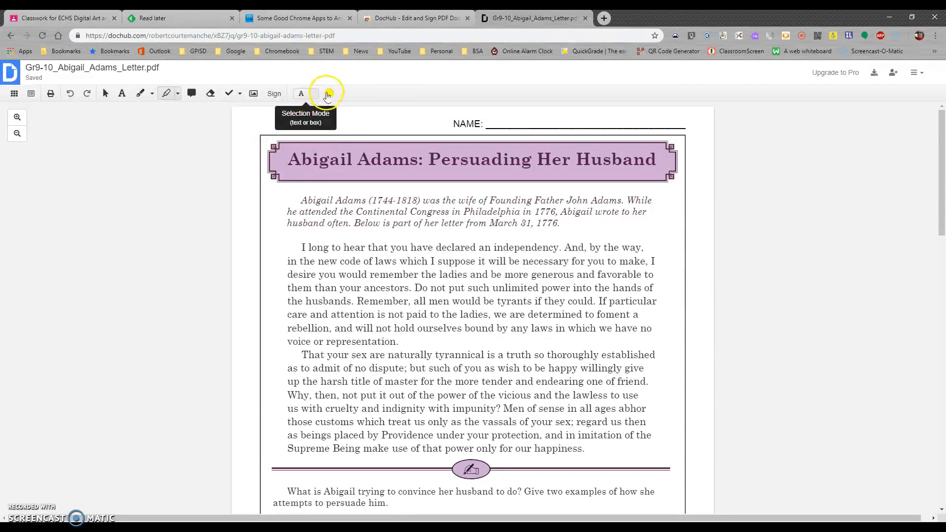
{"action": "left_click", "coordinate": [329, 93]}
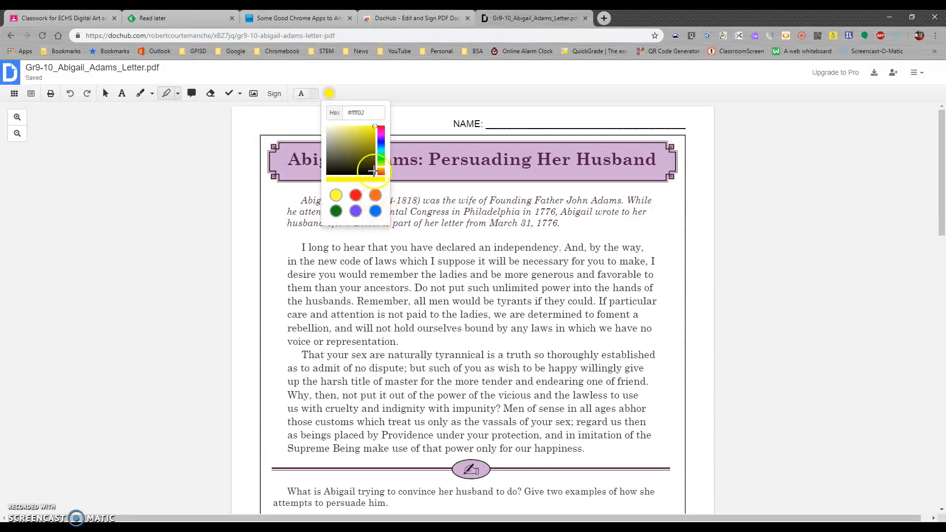
{"action": "left_click", "coordinate": [383, 133]}
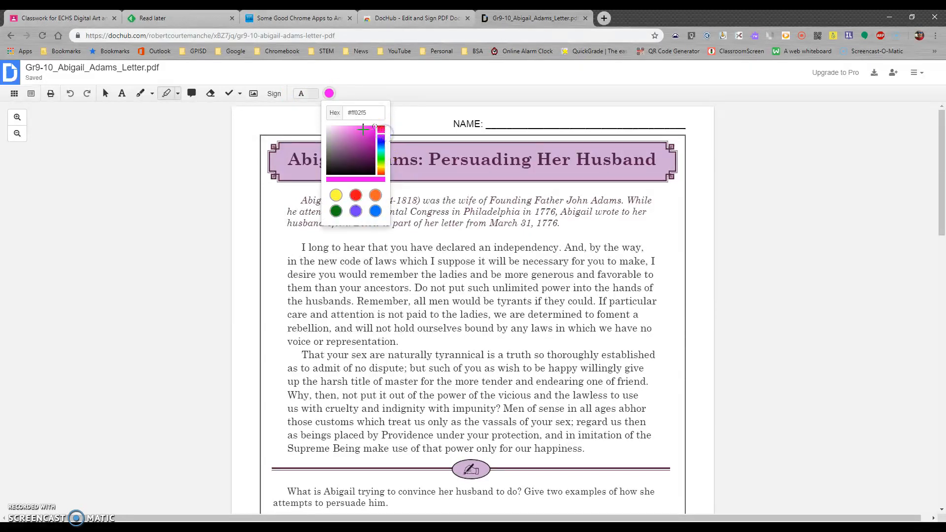
{"action": "left_click_drag", "start_coordinate": [365, 130], "coordinate": [358, 128]}
{"action": "left_click", "coordinate": [385, 93]}
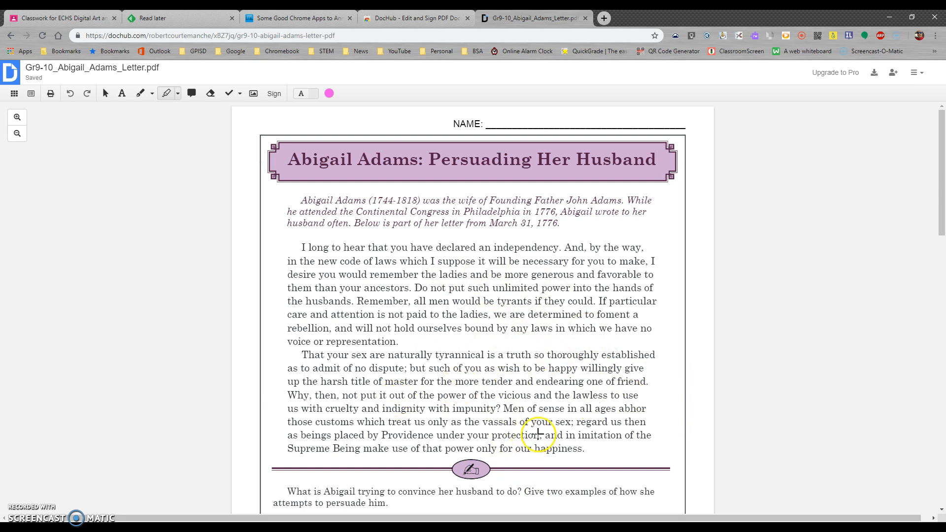
Try twice to highlight the word "established" in the letter's second paragraph, undoing the highlight each time.
{"action": "left_click_drag", "start_coordinate": [601, 357], "coordinate": [648, 363]}
{"action": "scroll", "coordinate": [624, 302], "scroll_direction": "up", "scroll_amount": 3}
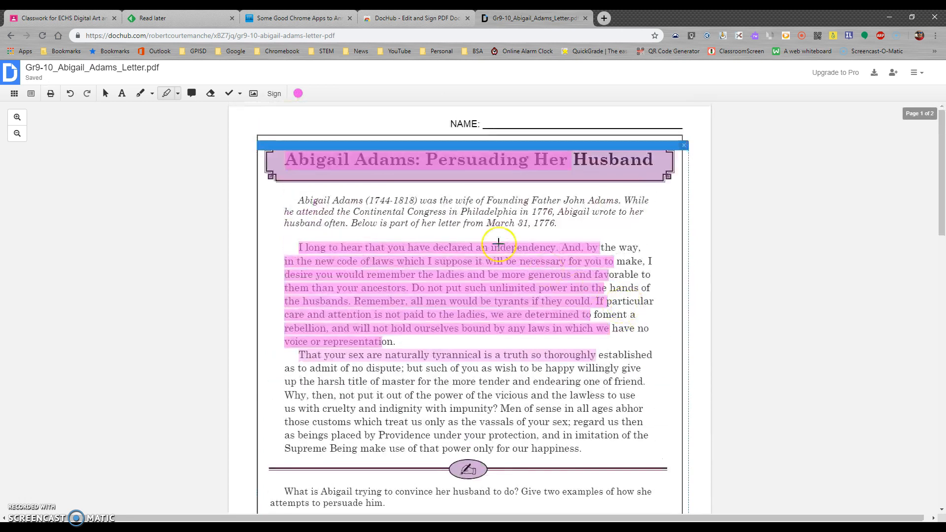
{"action": "left_click", "coordinate": [70, 94]}
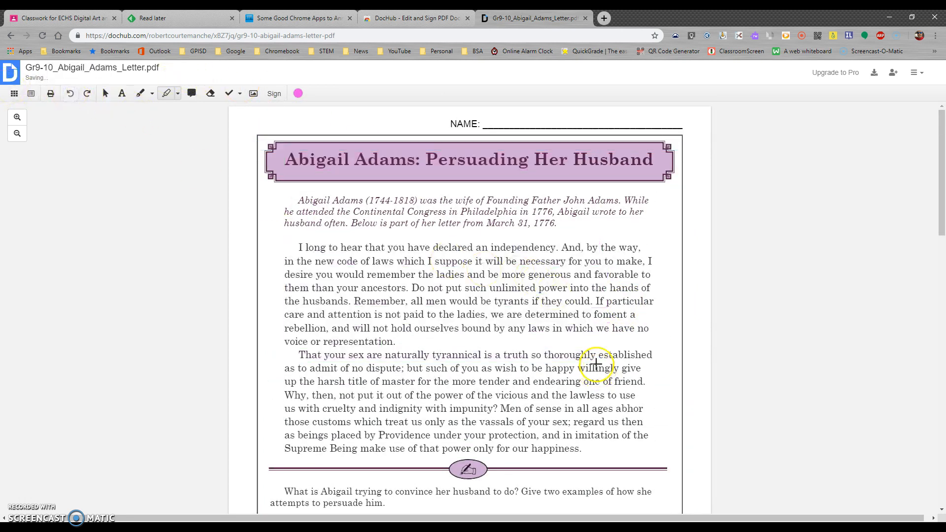
{"action": "left_click_drag", "start_coordinate": [600, 353], "coordinate": [644, 359]}
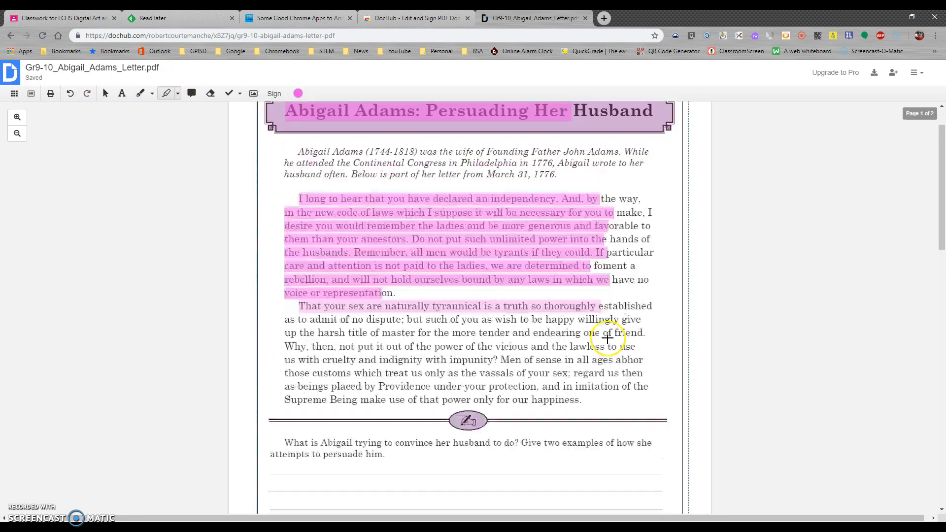
{"action": "left_click", "coordinate": [70, 94]}
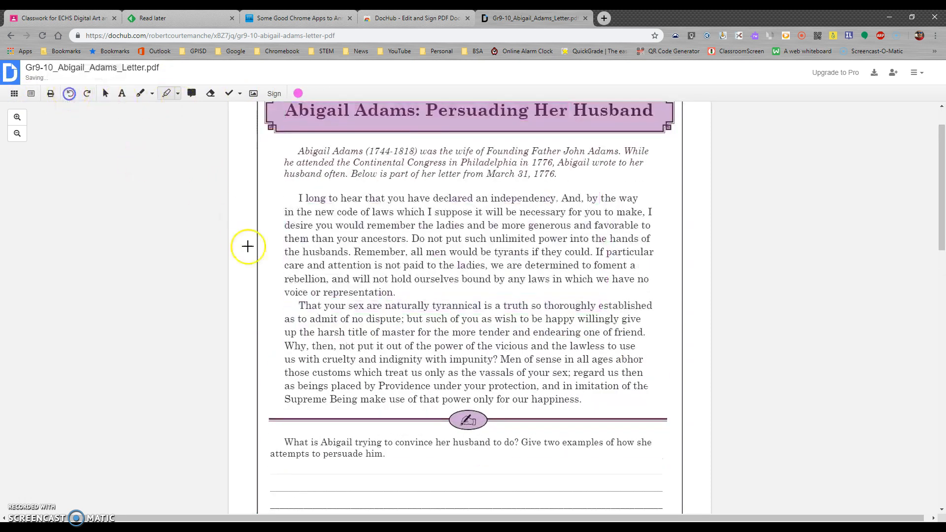
{"action": "scroll", "coordinate": [264, 148], "scroll_direction": "up", "scroll_amount": 1}
{"action": "left_click", "coordinate": [278, 93]}
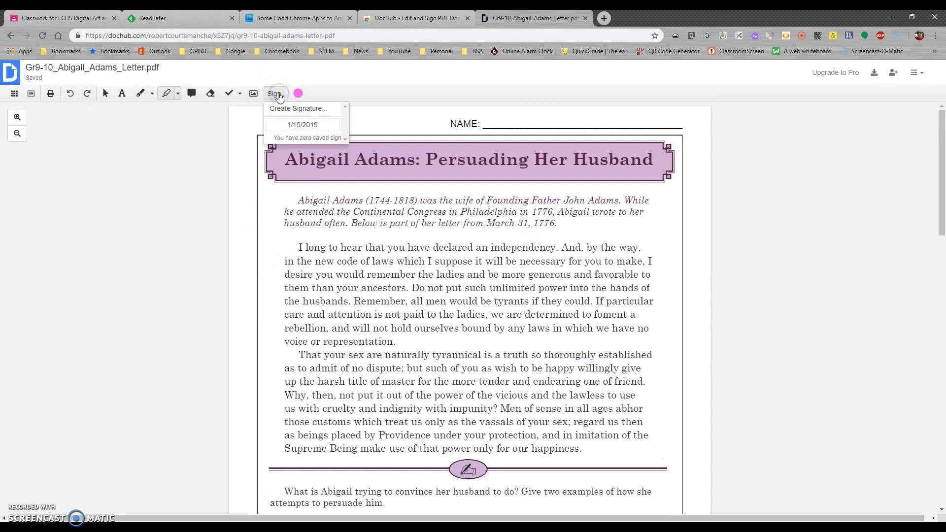
{"action": "left_click", "coordinate": [278, 93]}
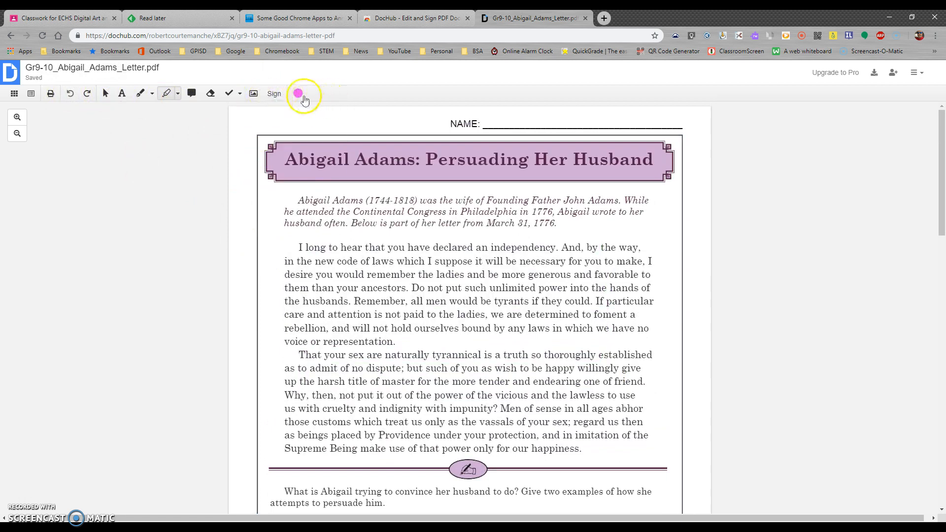
{"action": "left_click", "coordinate": [166, 96]}
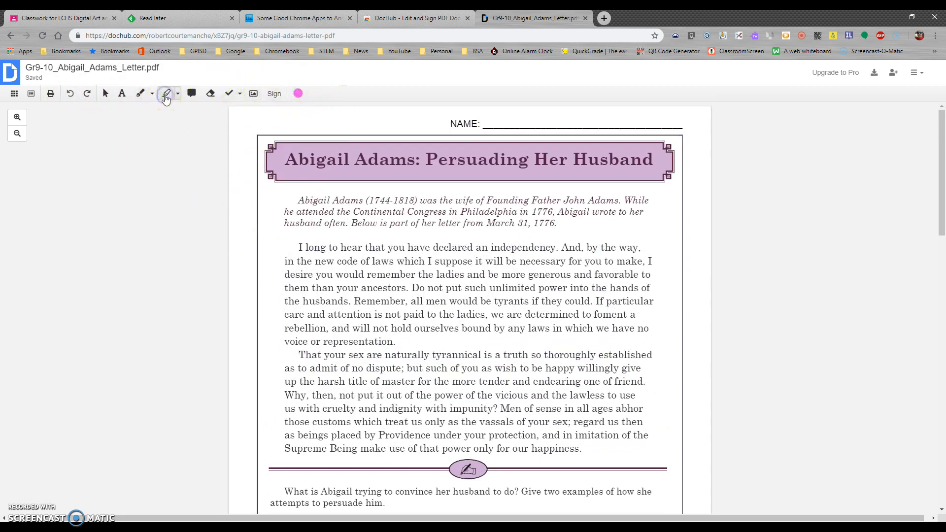
{"action": "left_click", "coordinate": [298, 93]}
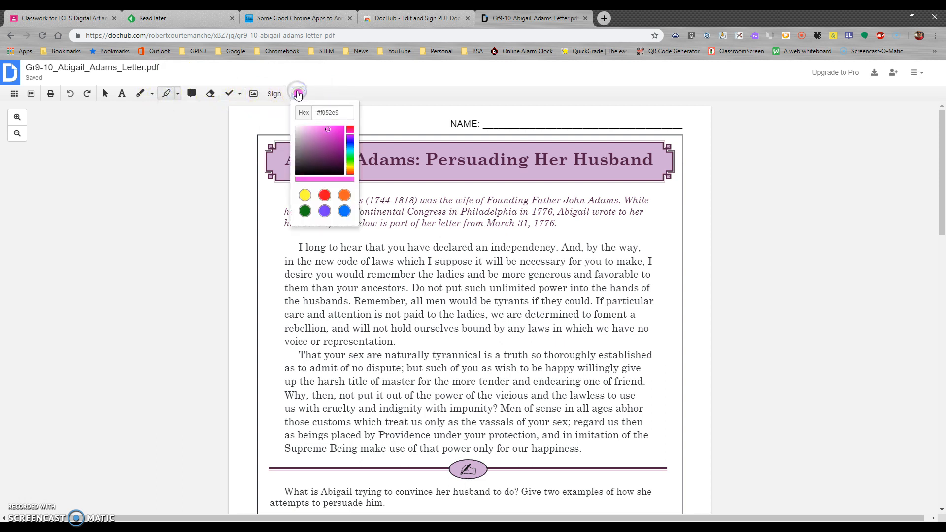
{"action": "left_click", "coordinate": [276, 94]}
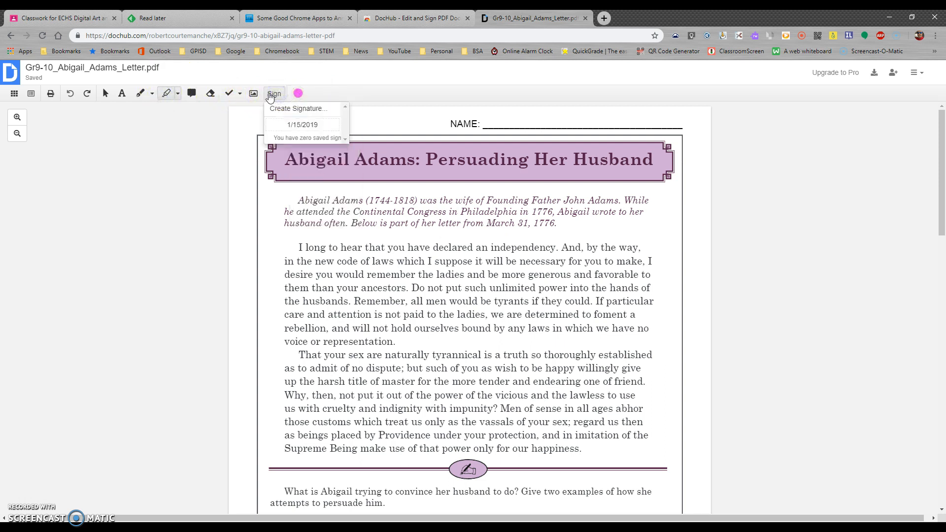
{"action": "left_click", "coordinate": [272, 95]}
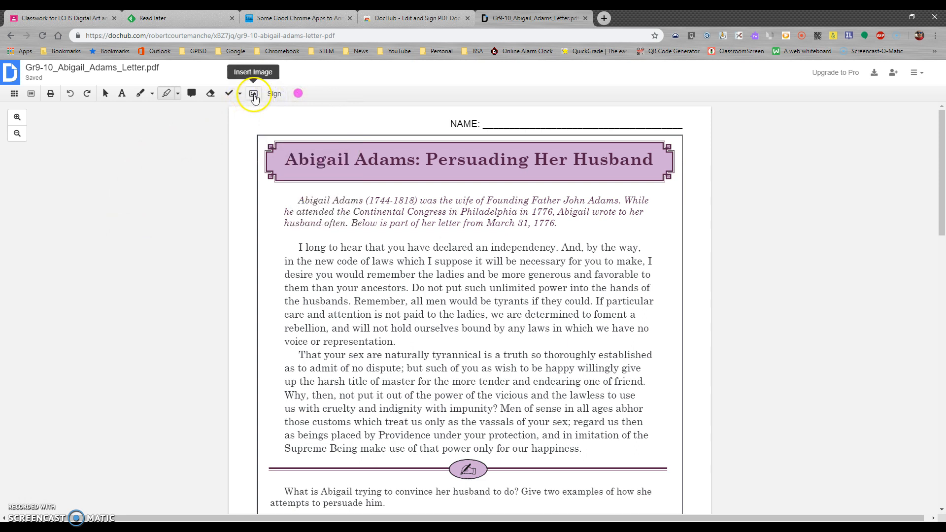
Highlight the word "determined" in the letter's first paragraph in pink with the Highlighter.
{"action": "left_click", "coordinate": [178, 94]}
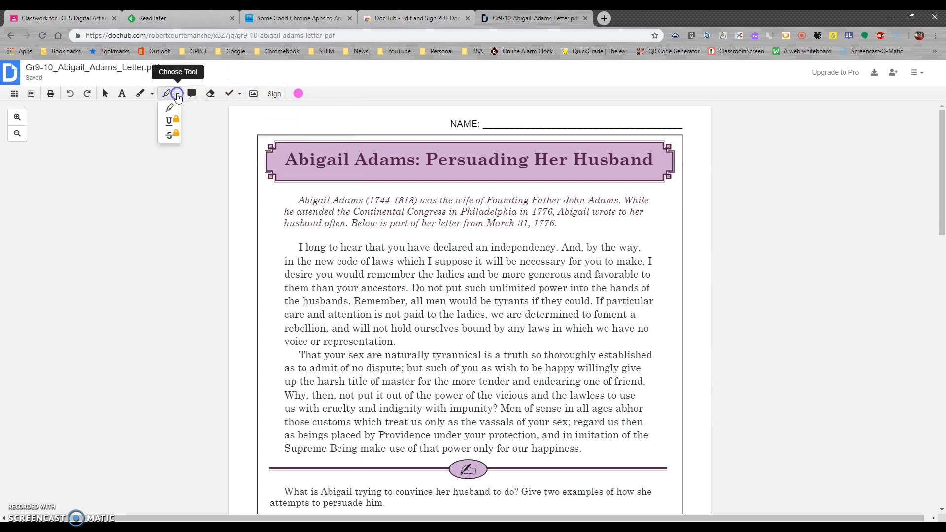
{"action": "left_click", "coordinate": [170, 107]}
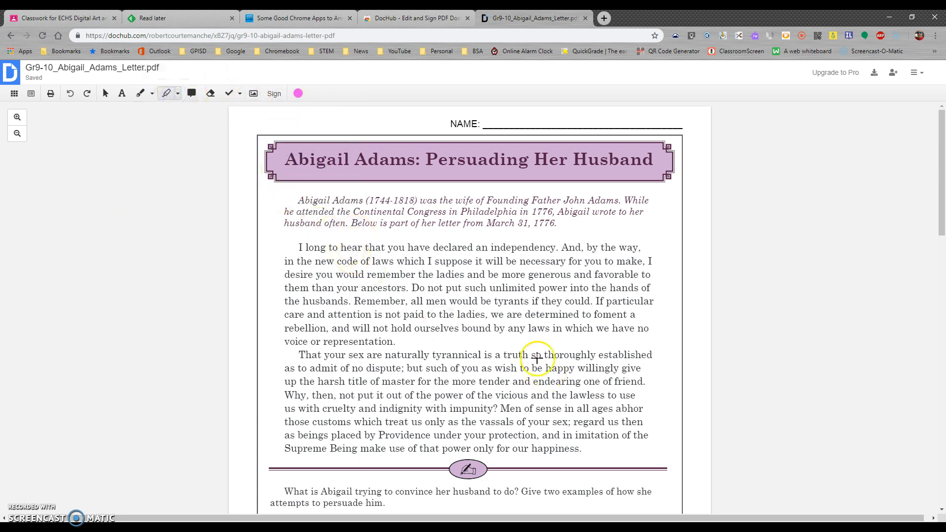
{"action": "left_click", "coordinate": [532, 316]}
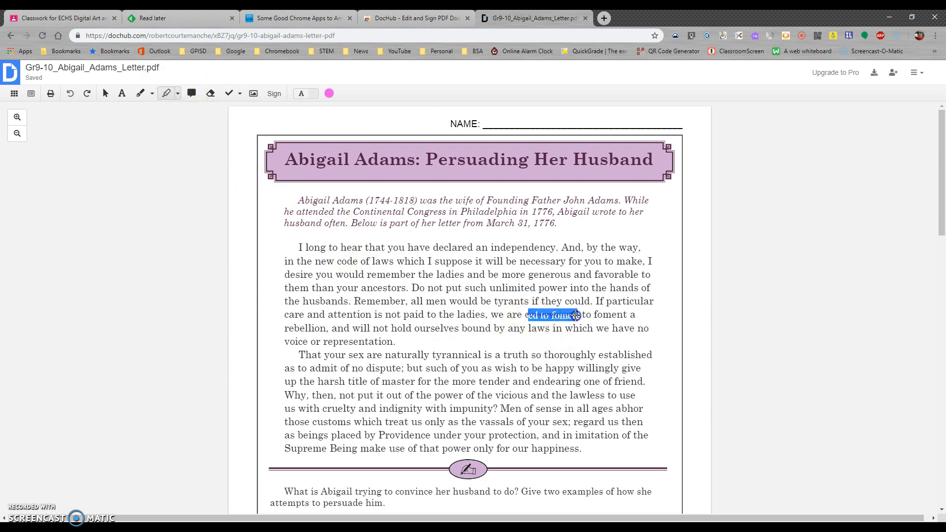
{"action": "left_click_drag", "start_coordinate": [575, 315], "coordinate": [582, 316]}
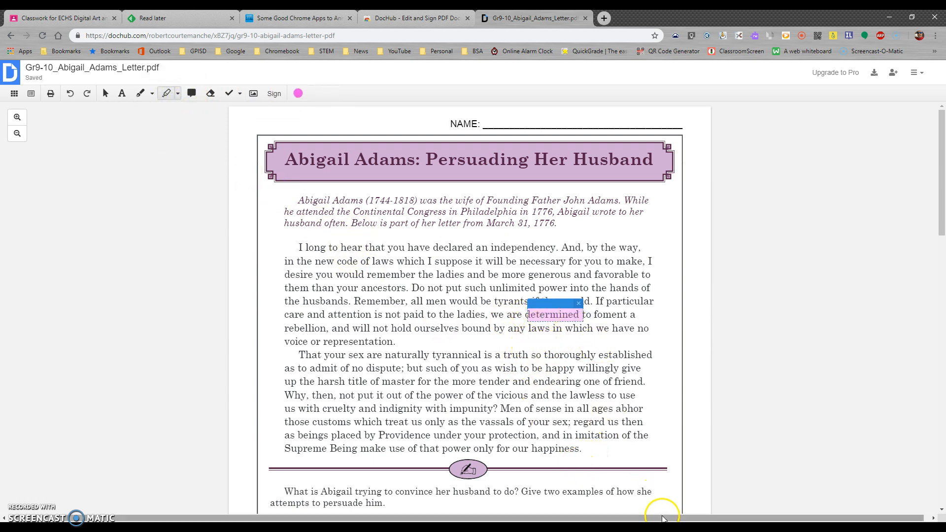
Switch the Highlighter to box selection mode and undo the highlight running from the title down to "thoroughly".
{"action": "left_click", "coordinate": [596, 358]}
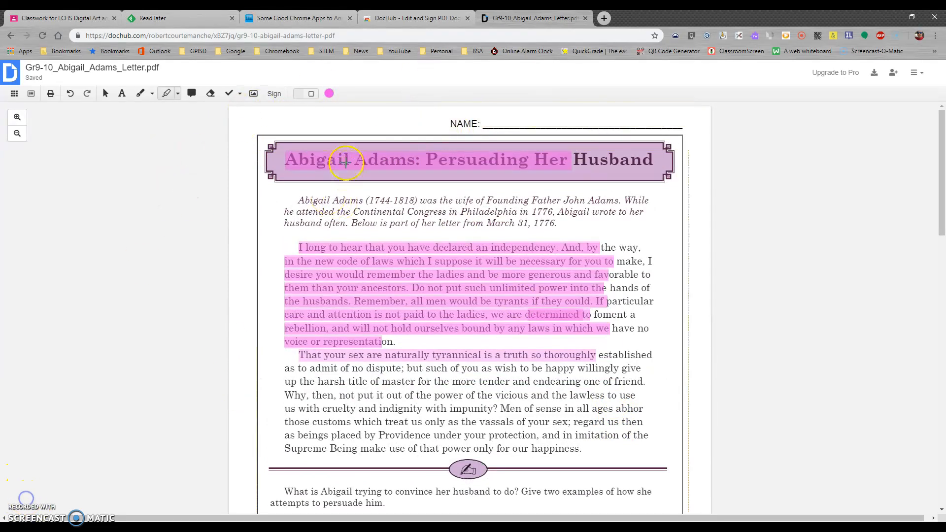
{"action": "left_click", "coordinate": [311, 94]}
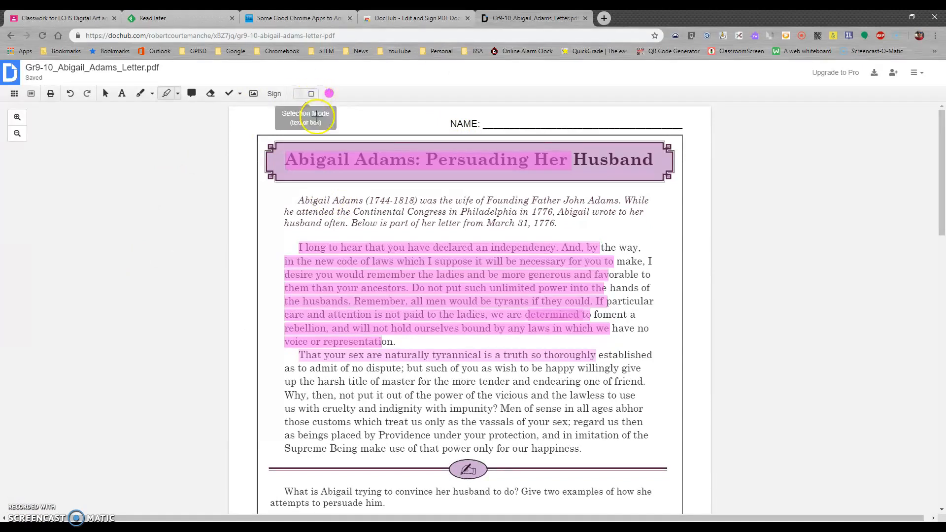
{"action": "left_click", "coordinate": [167, 95]}
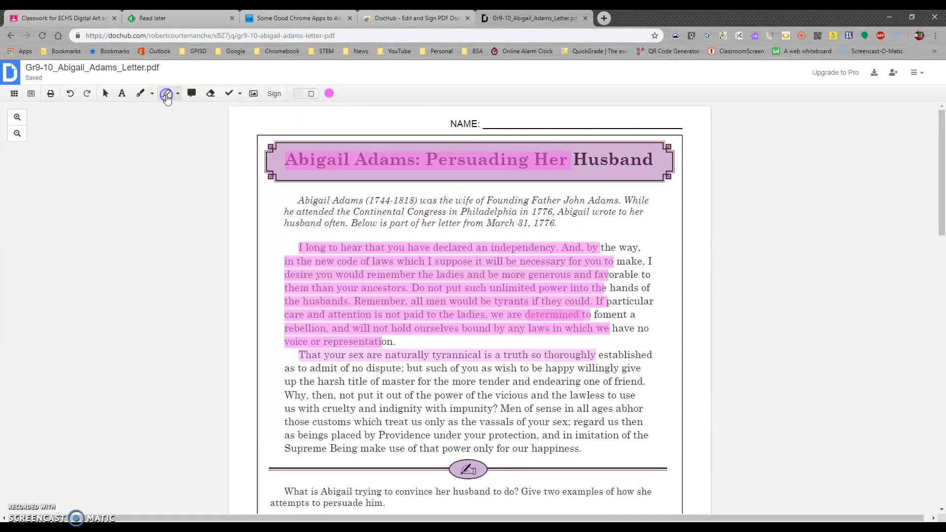
{"action": "left_click", "coordinate": [69, 93]}
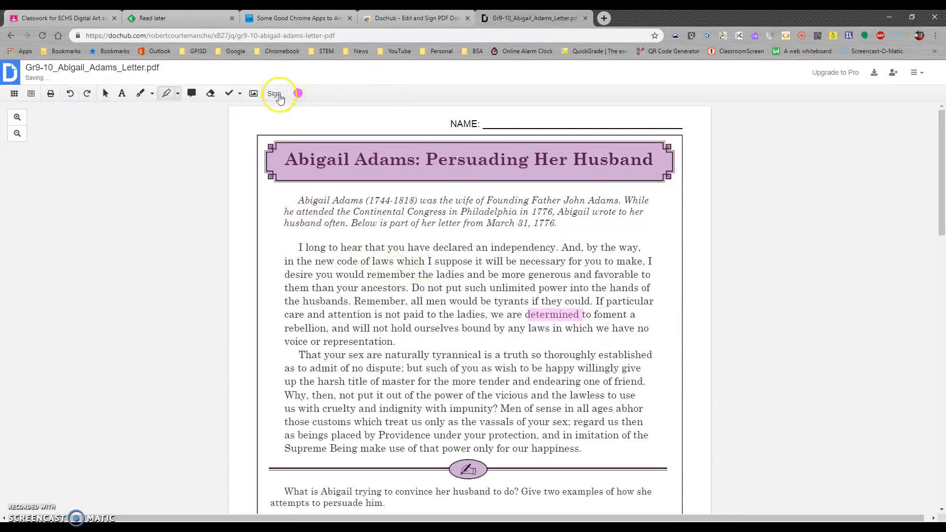
Draw pink box highlights over "long to hear that you have declared an independency." in the letter's first line.
{"action": "left_click", "coordinate": [298, 95]}
{"action": "left_click", "coordinate": [298, 95]}
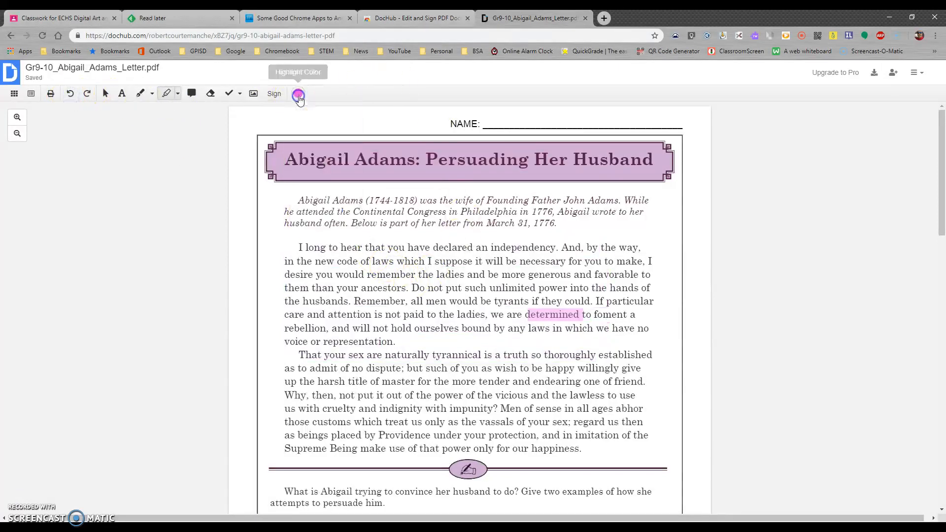
{"action": "left_click_drag", "start_coordinate": [306, 248], "coordinate": [399, 250]}
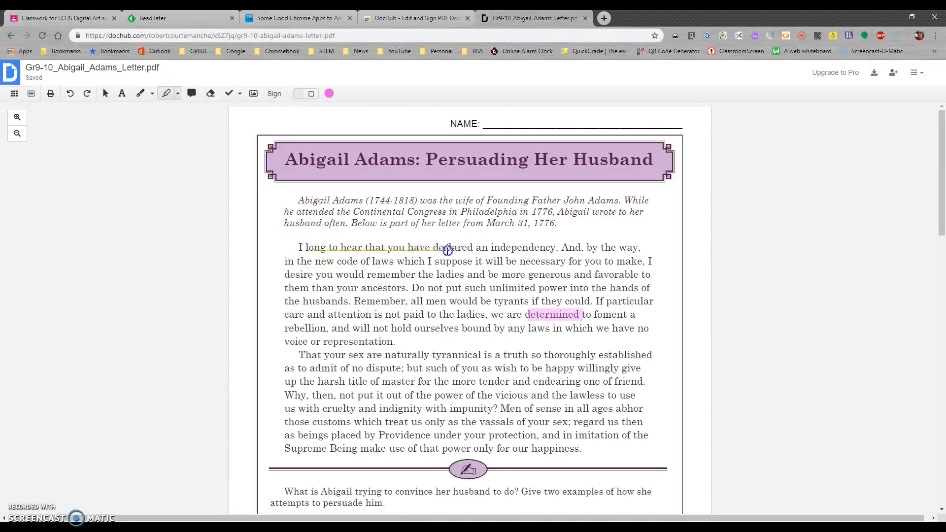
{"action": "left_click_drag", "start_coordinate": [542, 250], "coordinate": [544, 250]}
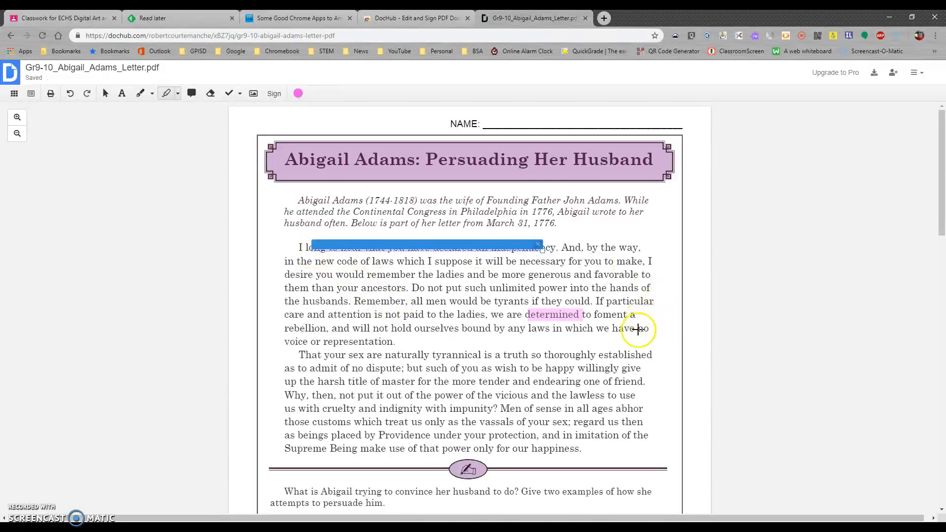
{"action": "left_click", "coordinate": [545, 332]}
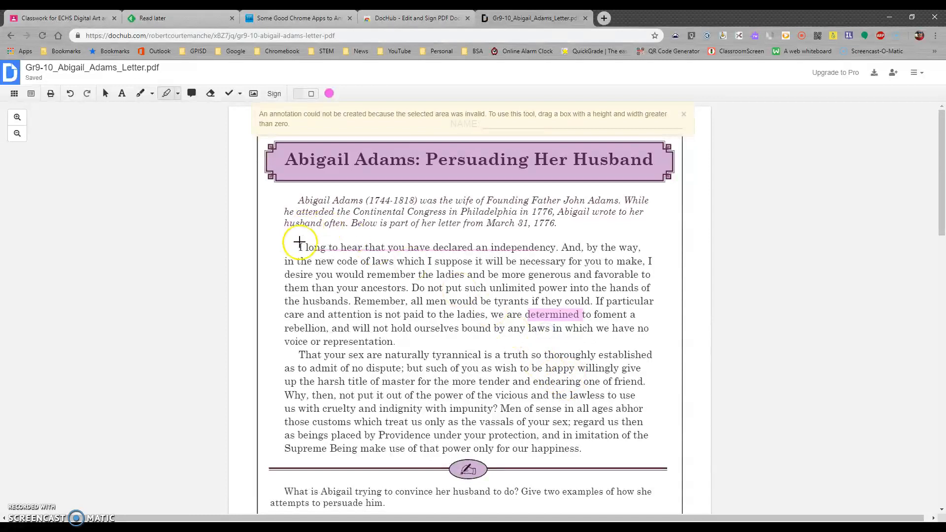
{"action": "left_click_drag", "start_coordinate": [304, 239], "coordinate": [564, 256]}
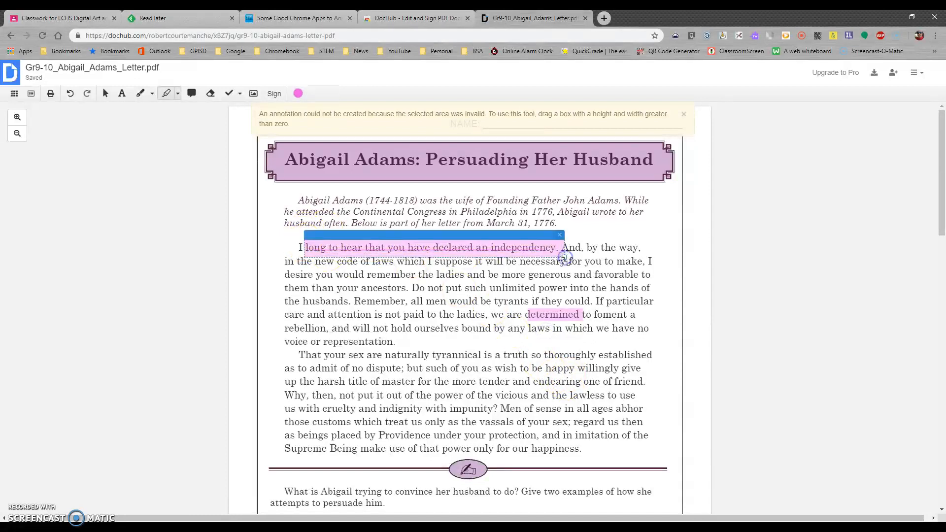
{"action": "left_click", "coordinate": [609, 393]}
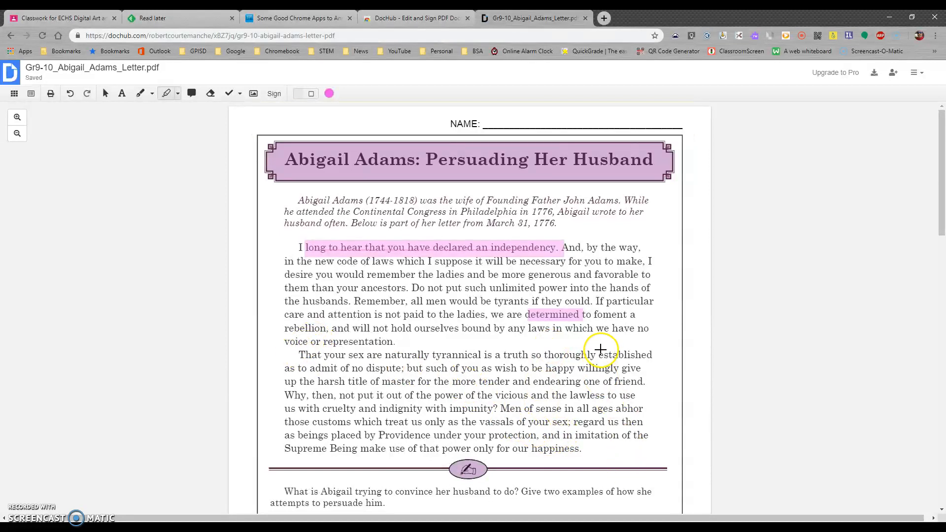
Draw pink box highlights over "established", "imitation" and "Providence" in the letter's second paragraph.
{"action": "left_click_drag", "start_coordinate": [615, 356], "coordinate": [654, 358]}
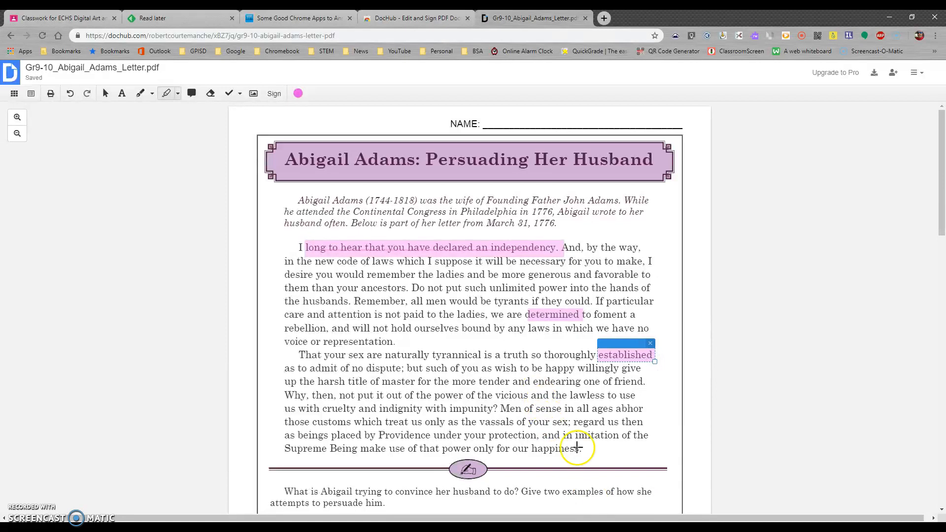
{"action": "left_click_drag", "start_coordinate": [574, 435], "coordinate": [622, 437]}
{"action": "left_click_drag", "start_coordinate": [378, 435], "coordinate": [433, 441]}
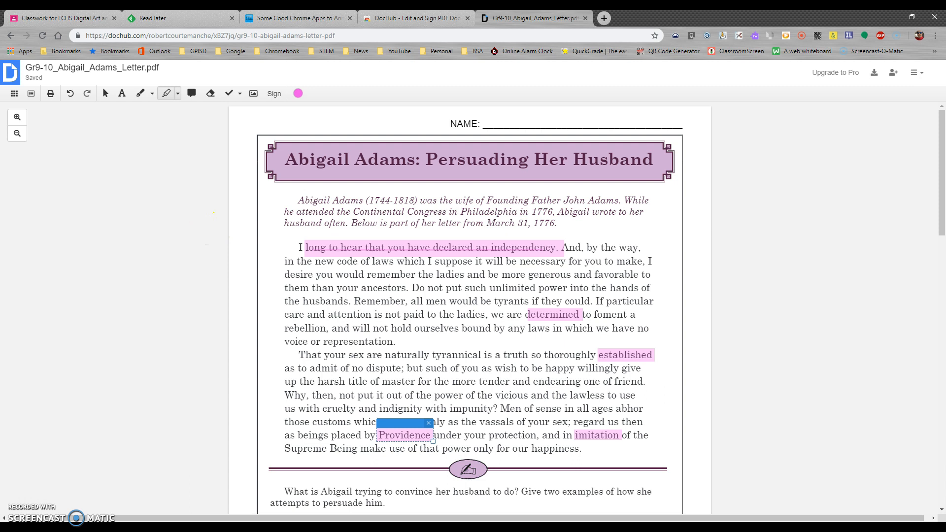
Recolour the "Providence" highlight blue (#0d75fb) and box-highlight "hear", "make" and "remember" in the first paragraph in the same blue.
{"action": "left_click", "coordinate": [297, 93]}
{"action": "left_click", "coordinate": [344, 211]}
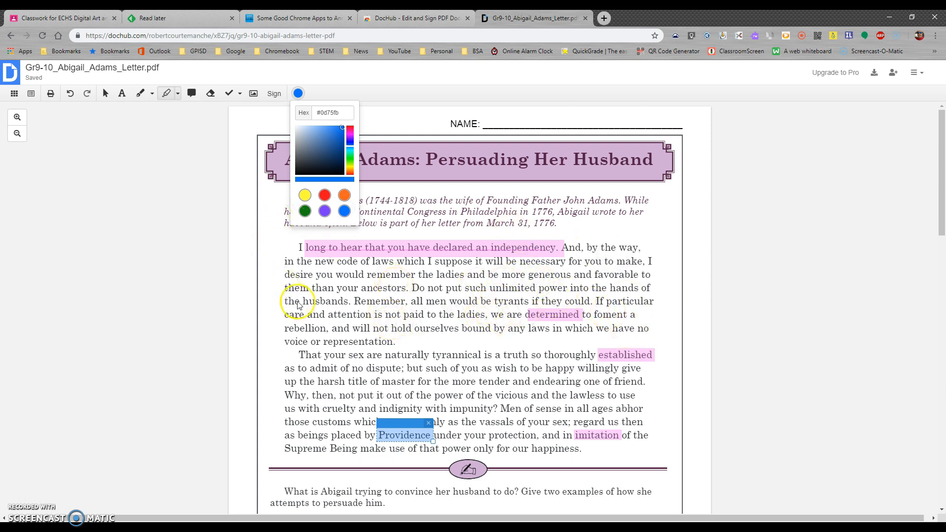
{"action": "left_click", "coordinate": [335, 247]}
{"action": "left_click_drag", "start_coordinate": [339, 247], "coordinate": [365, 255]}
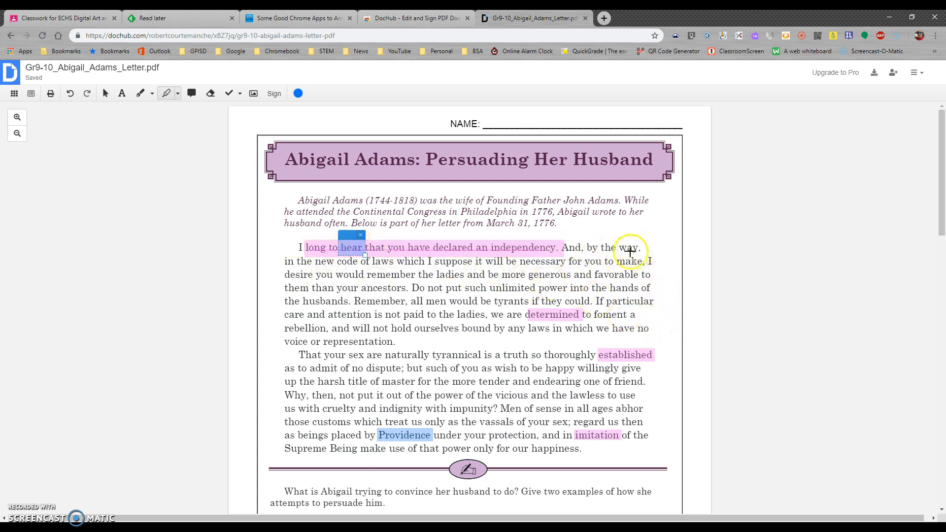
{"action": "left_click", "coordinate": [616, 254]}
{"action": "left_click_drag", "start_coordinate": [644, 268], "coordinate": [644, 268]}
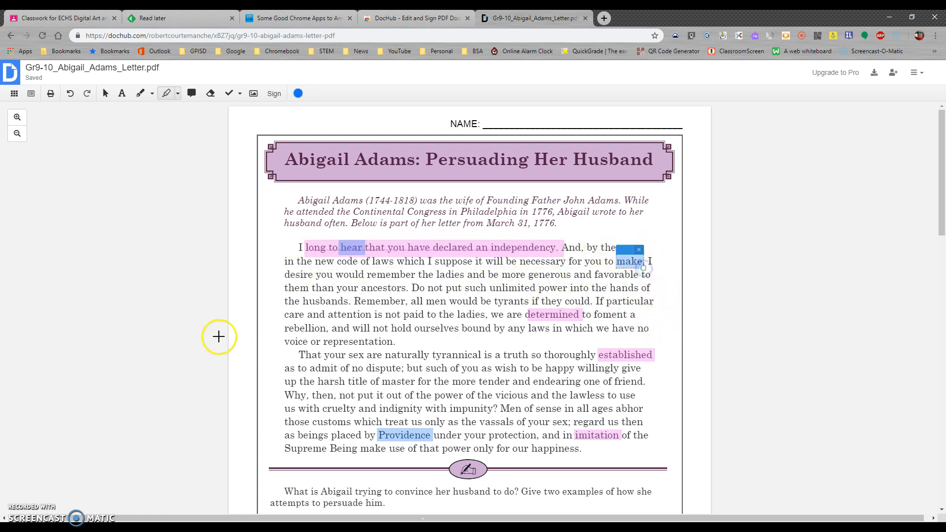
{"action": "left_click_drag", "start_coordinate": [365, 272], "coordinate": [420, 279]}
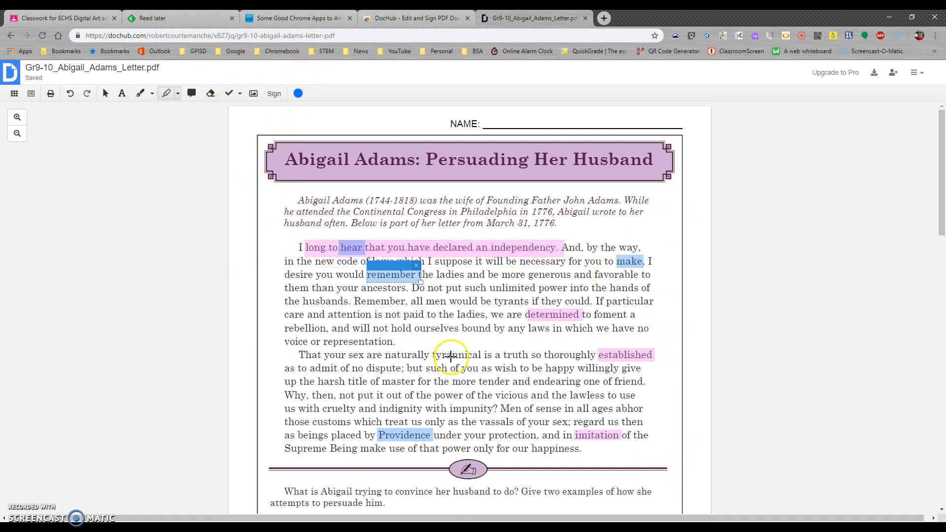
Draw freehand orange-red (#f04124) underlines beneath "more", "favorable", "unlimited" and "particular" in the letter's first paragraph.
{"action": "left_click", "coordinate": [140, 94]}
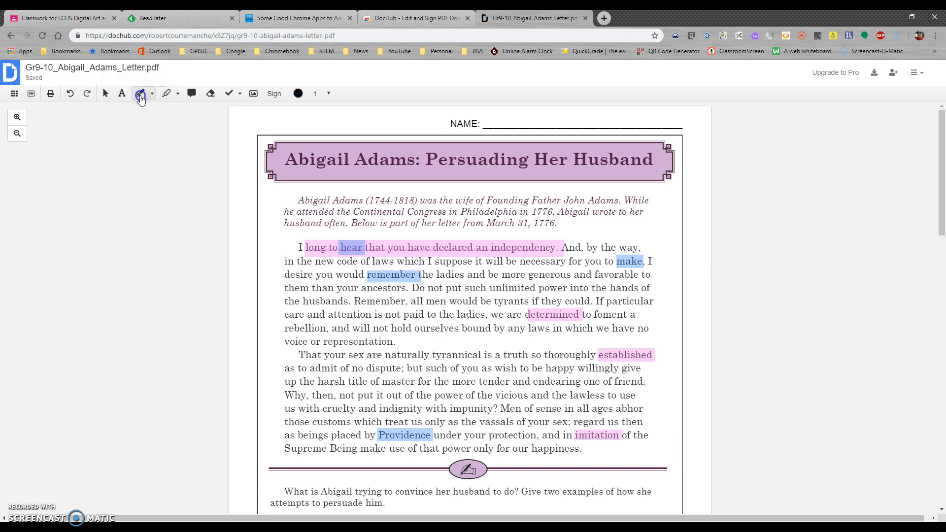
{"action": "left_click", "coordinate": [151, 98]}
{"action": "left_click", "coordinate": [298, 93]}
{"action": "left_click", "coordinate": [300, 94]}
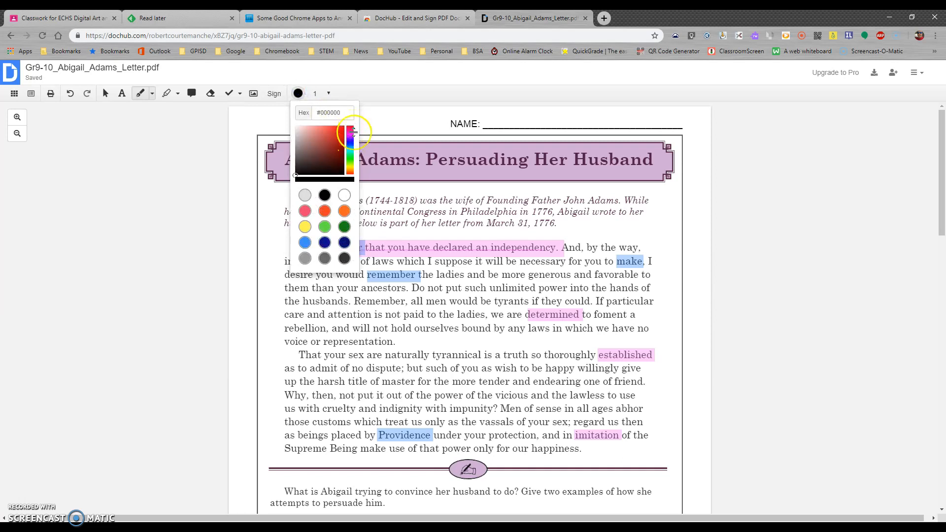
{"action": "left_click", "coordinate": [325, 211]}
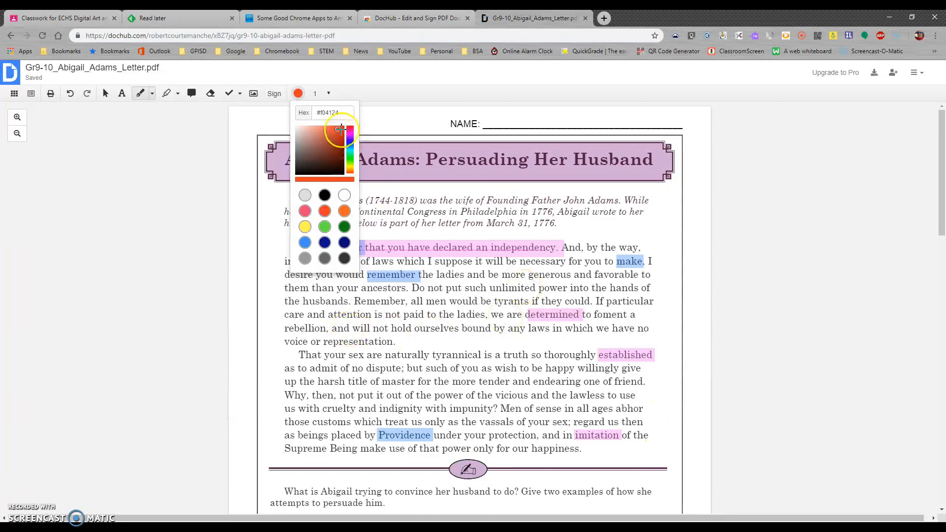
{"action": "left_click", "coordinate": [298, 94]}
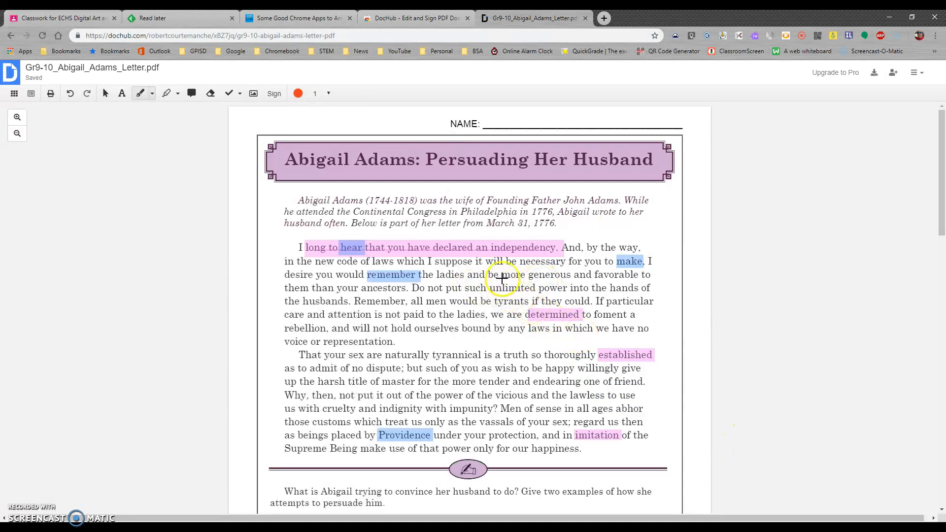
{"action": "left_click_drag", "start_coordinate": [526, 281], "coordinate": [527, 281]}
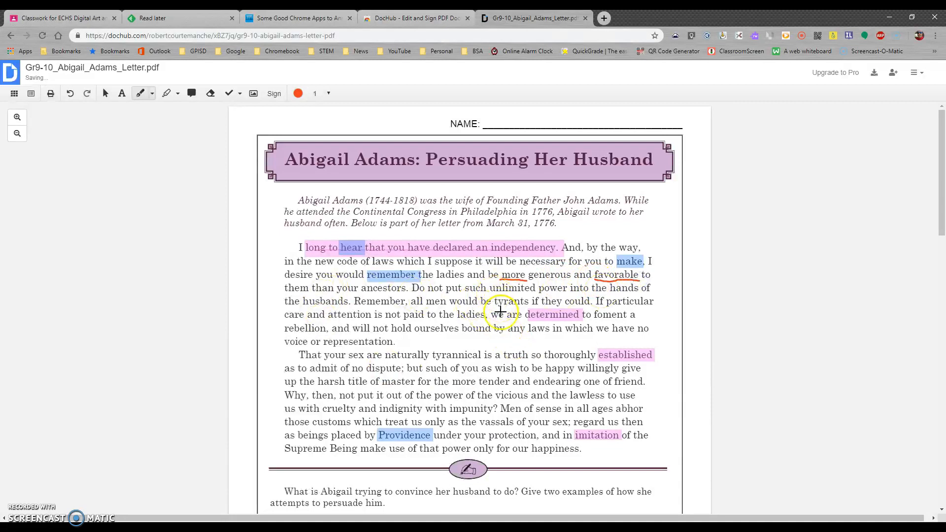
{"action": "left_click_drag", "start_coordinate": [533, 294], "coordinate": [534, 295]}
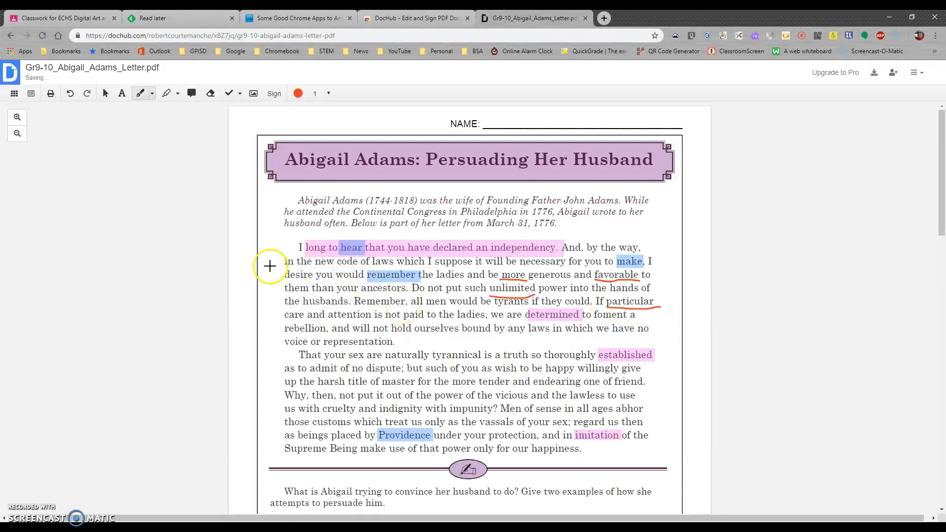
Add a text box spanning the answer lines below the page 1 question and enter "What she is doing is......".
{"action": "scroll", "coordinate": [441, 399], "scroll_direction": "down", "scroll_amount": 6}
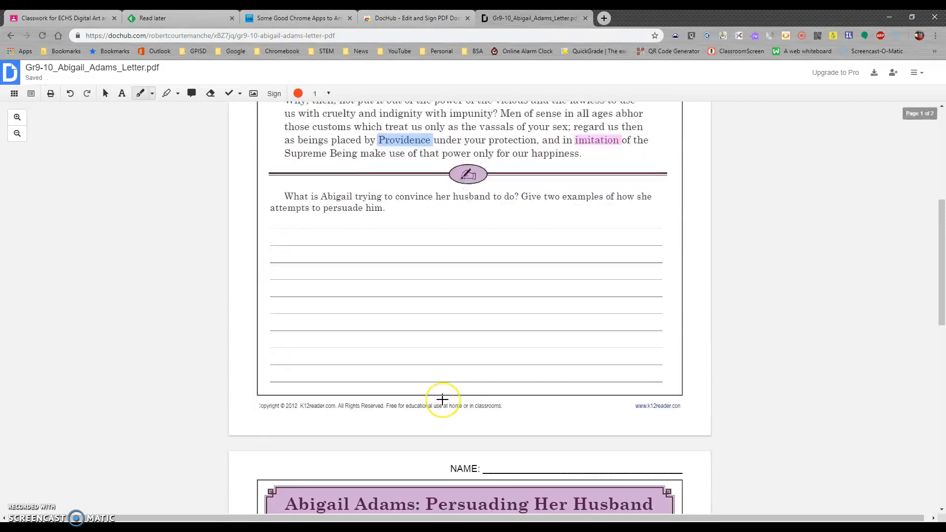
{"action": "scroll", "coordinate": [365, 261], "scroll_direction": "down", "scroll_amount": 2}
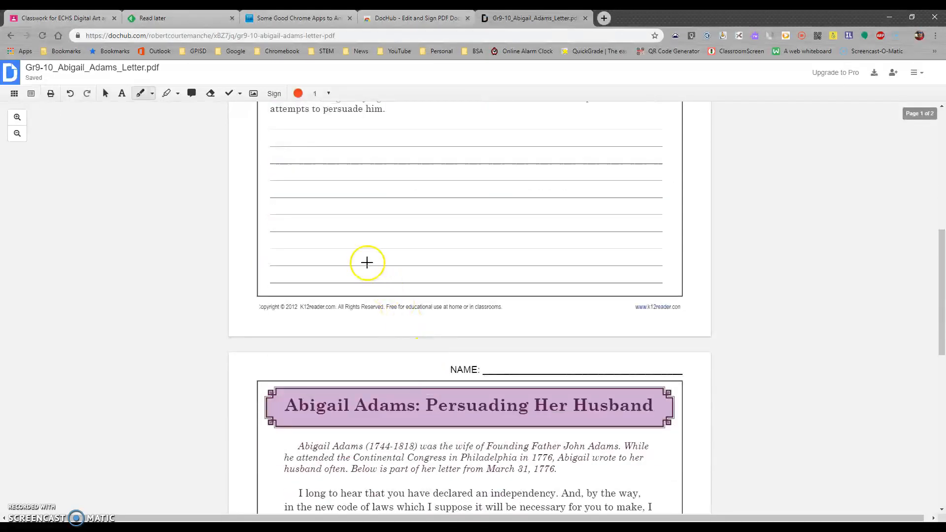
{"action": "scroll", "coordinate": [356, 302], "scroll_direction": "up", "scroll_amount": 4}
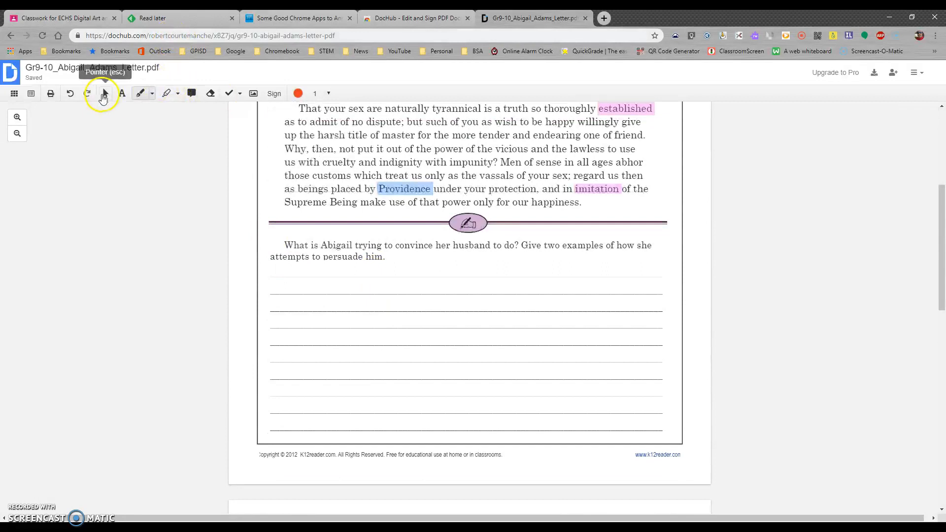
{"action": "left_click", "coordinate": [122, 93]}
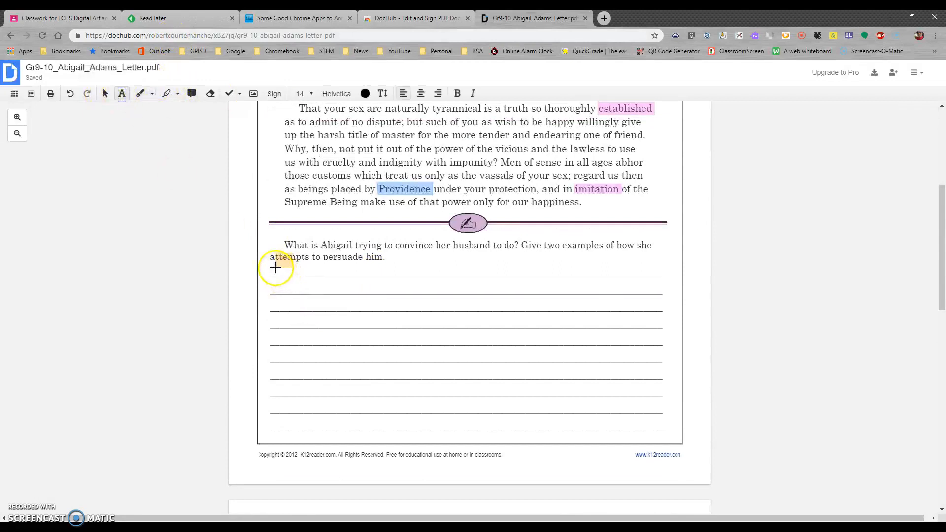
{"action": "left_click_drag", "start_coordinate": [272, 266], "coordinate": [658, 430]}
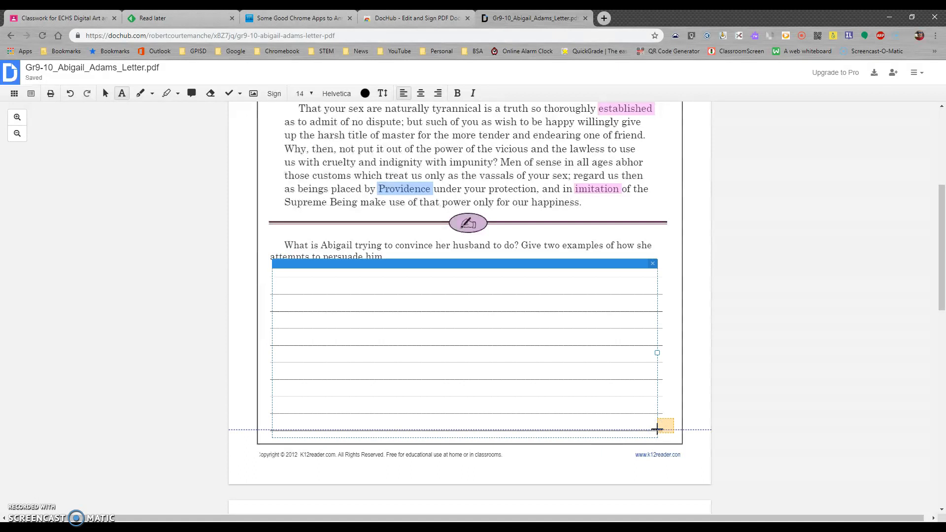
{"action": "type", "text": "What she is doing is......"}
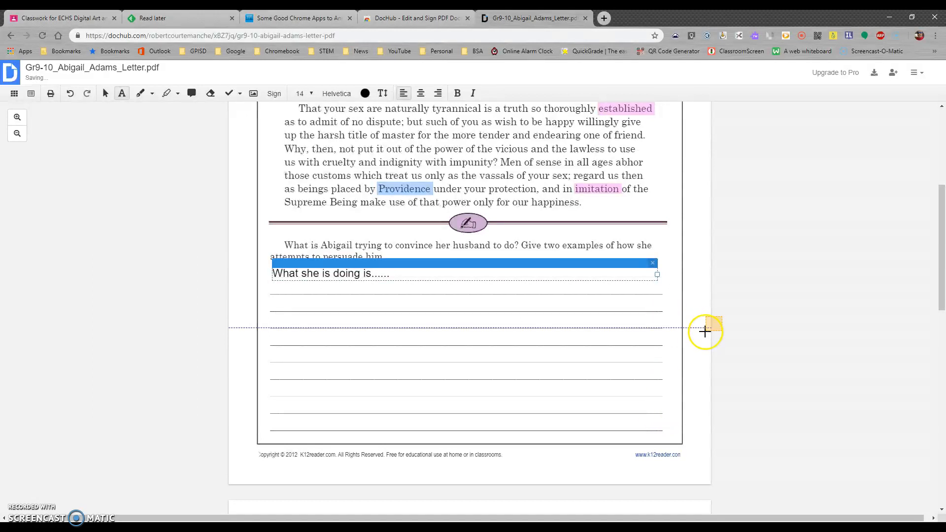
{"action": "scroll", "coordinate": [668, 335], "scroll_direction": "up", "scroll_amount": 5}
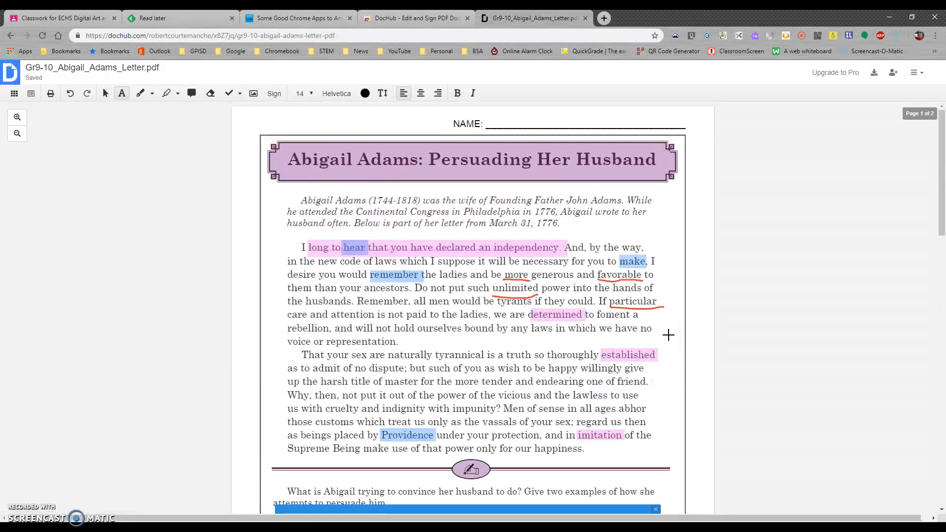
{"action": "scroll", "coordinate": [306, 277], "scroll_direction": "down", "scroll_amount": 5}
{"action": "scroll", "coordinate": [310, 277], "scroll_direction": "up", "scroll_amount": 5}
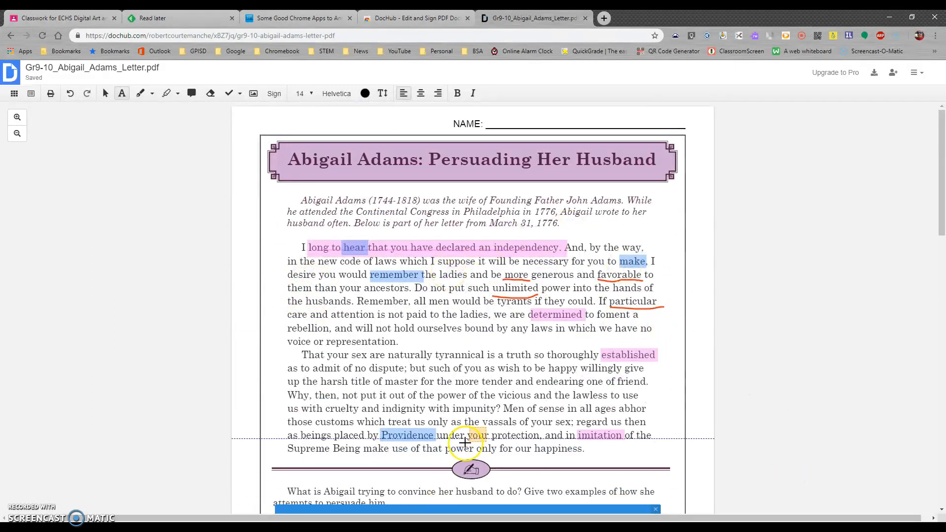
{"action": "scroll", "coordinate": [450, 327], "scroll_direction": "down", "scroll_amount": 5}
{"action": "scroll", "coordinate": [386, 333], "scroll_direction": "down", "scroll_amount": 1}
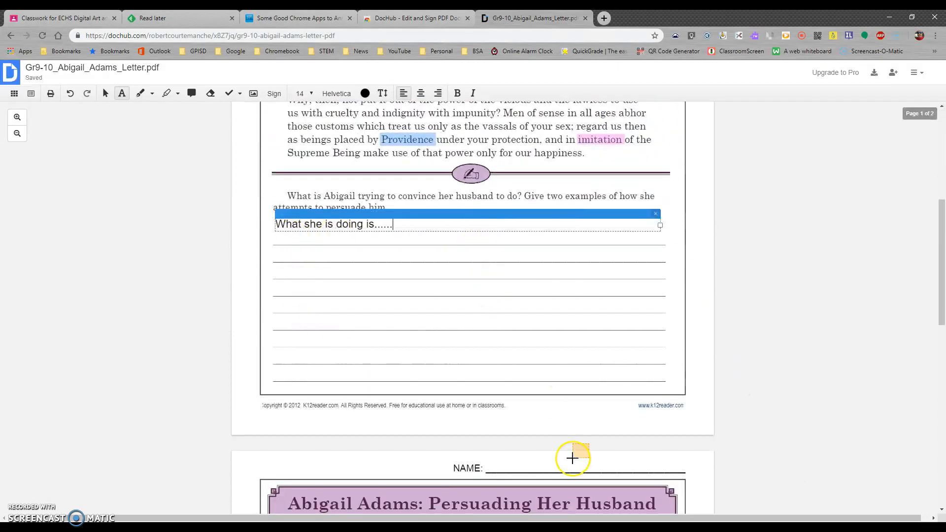
Export the annotated letter to Google Drive as Gr9-10_Abigail_Adams_Letter.pdf and open the saved copy's location in Drive.
{"action": "scroll", "coordinate": [545, 414], "scroll_direction": "up", "scroll_amount": 1}
{"action": "scroll", "coordinate": [540, 410], "scroll_direction": "up", "scroll_amount": 5}
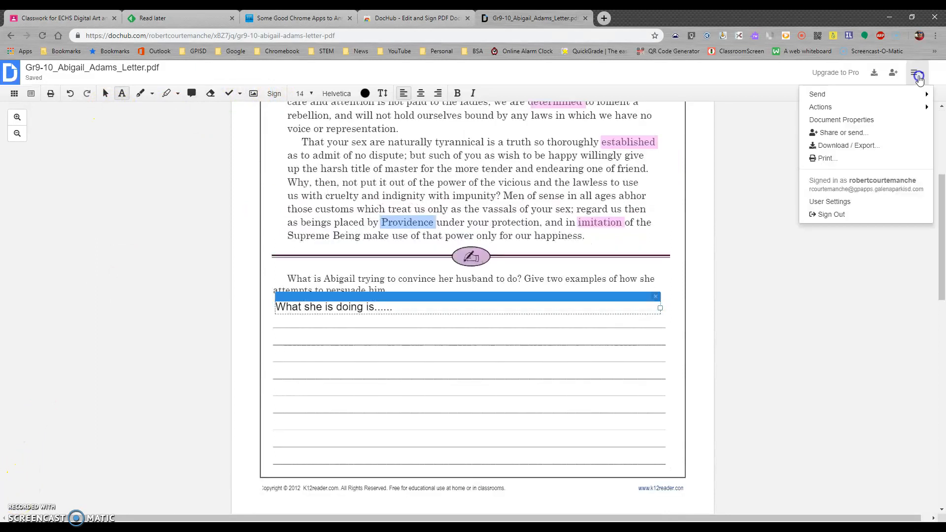
{"action": "left_click", "coordinate": [918, 75]}
{"action": "left_click", "coordinate": [917, 76]}
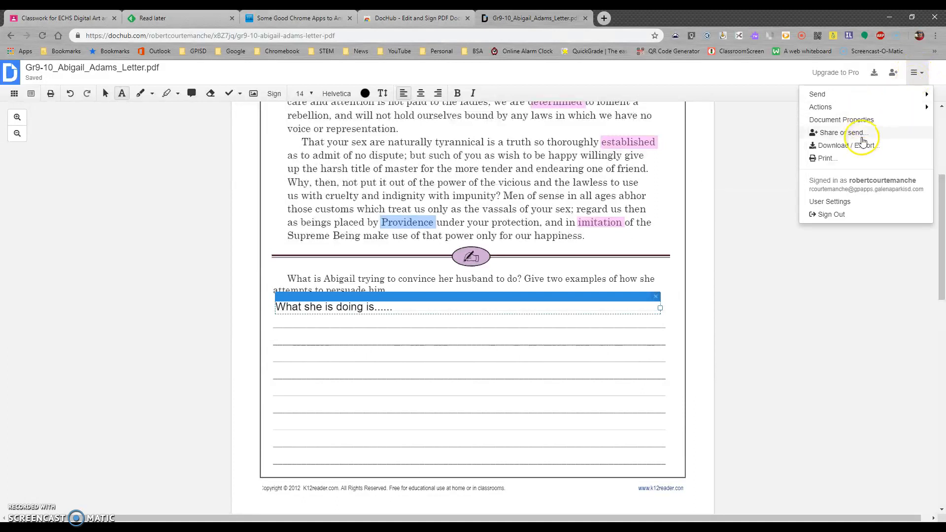
{"action": "left_click", "coordinate": [860, 146]}
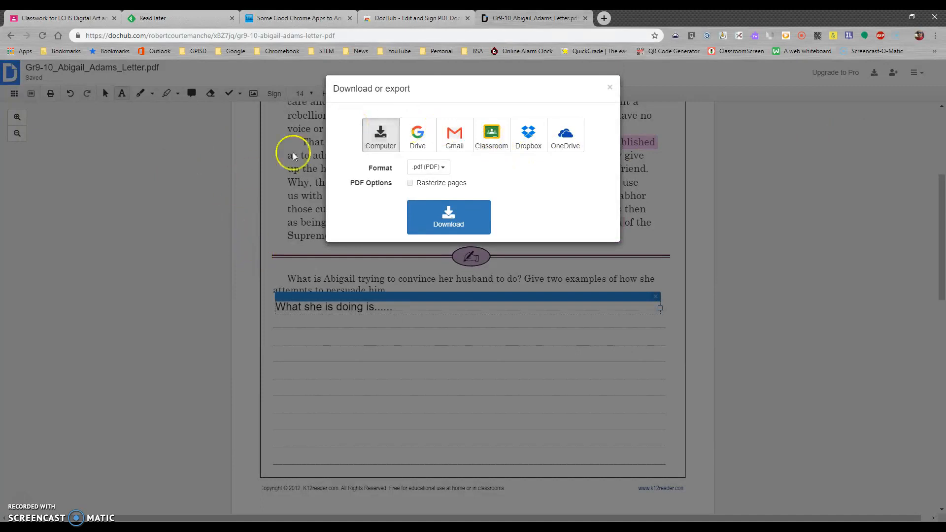
{"action": "left_click", "coordinate": [417, 134]}
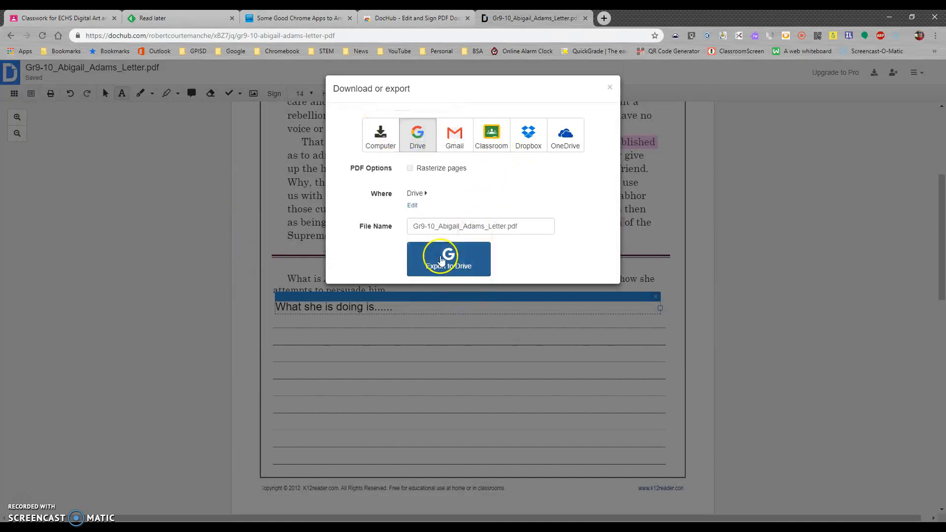
{"action": "left_click", "coordinate": [442, 260]}
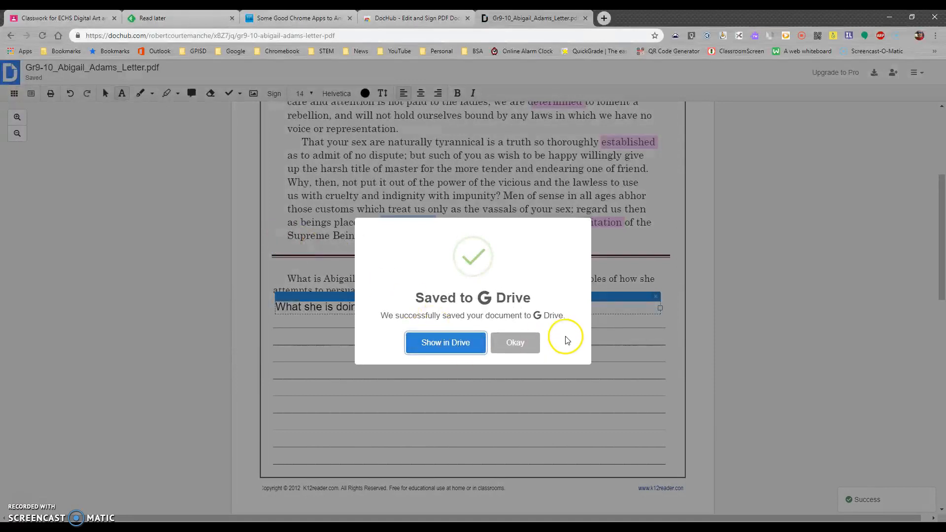
{"action": "left_click", "coordinate": [465, 349]}
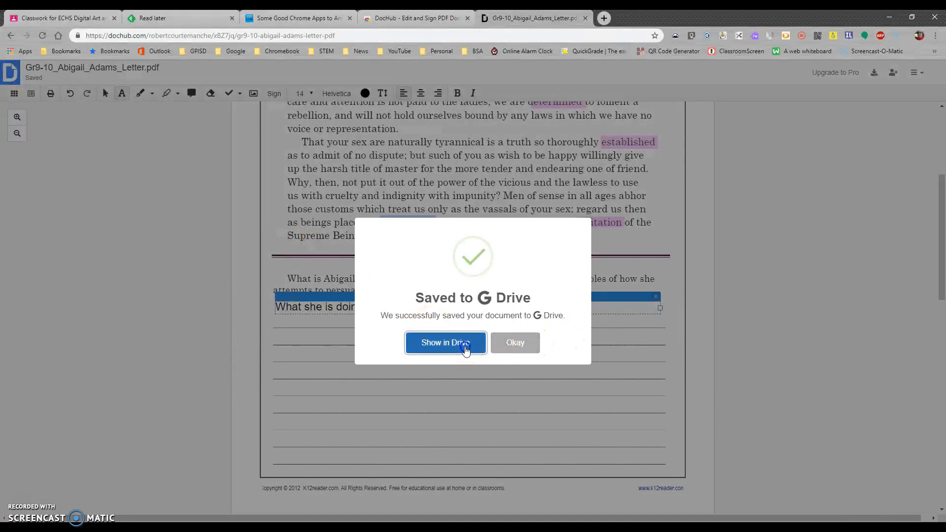